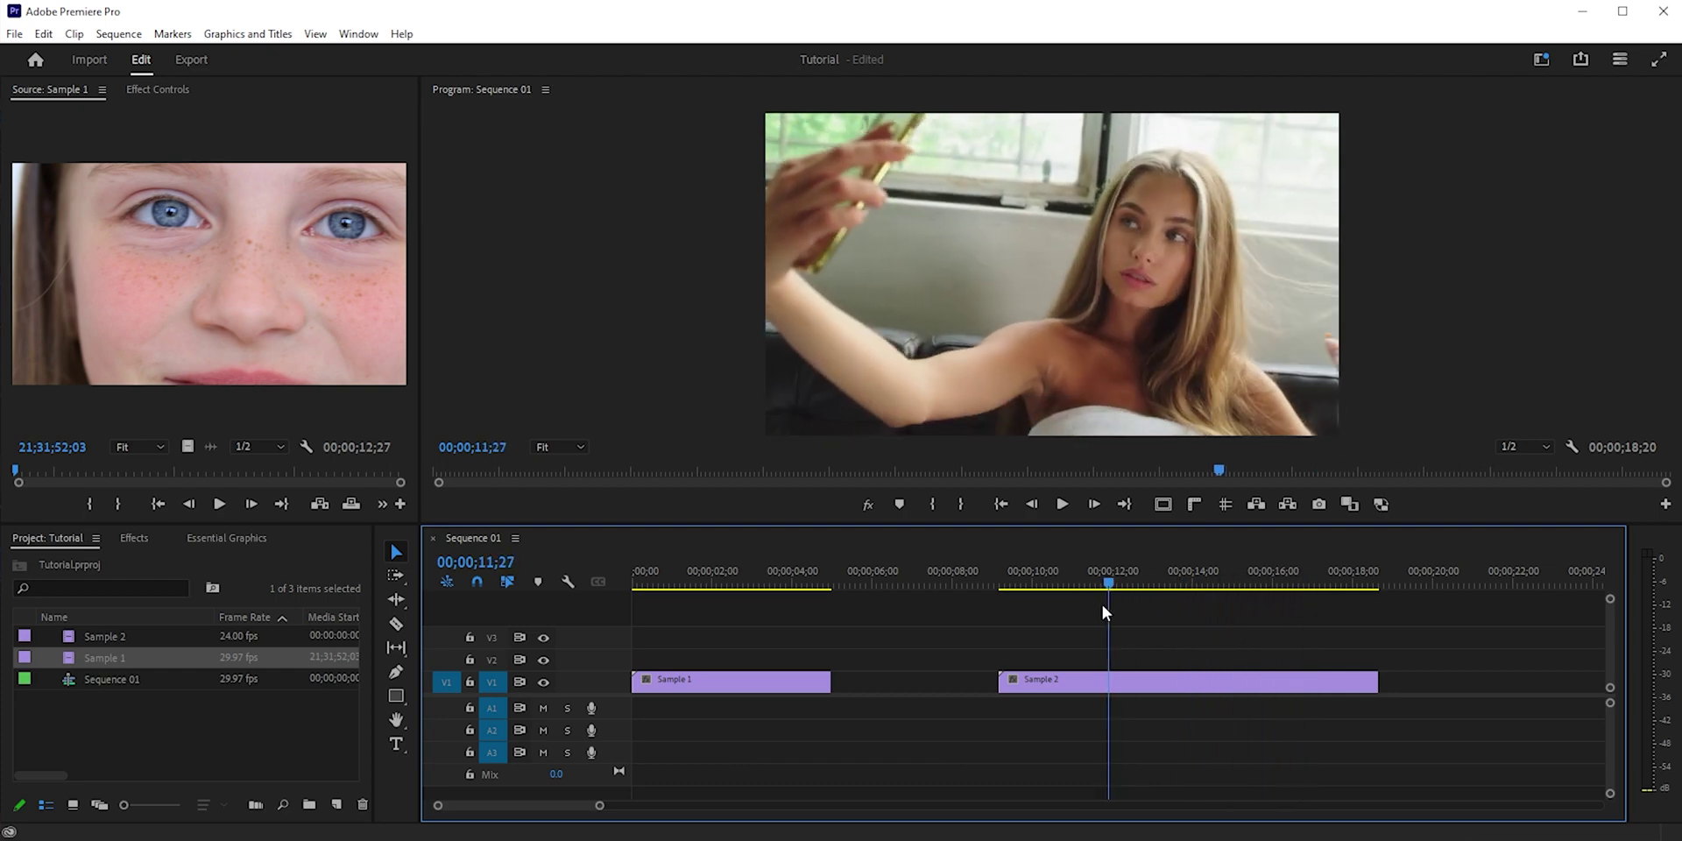
Move the playhead to 00;00;00;00, select Sample 1 and show its Effect Controls.
click(648, 678)
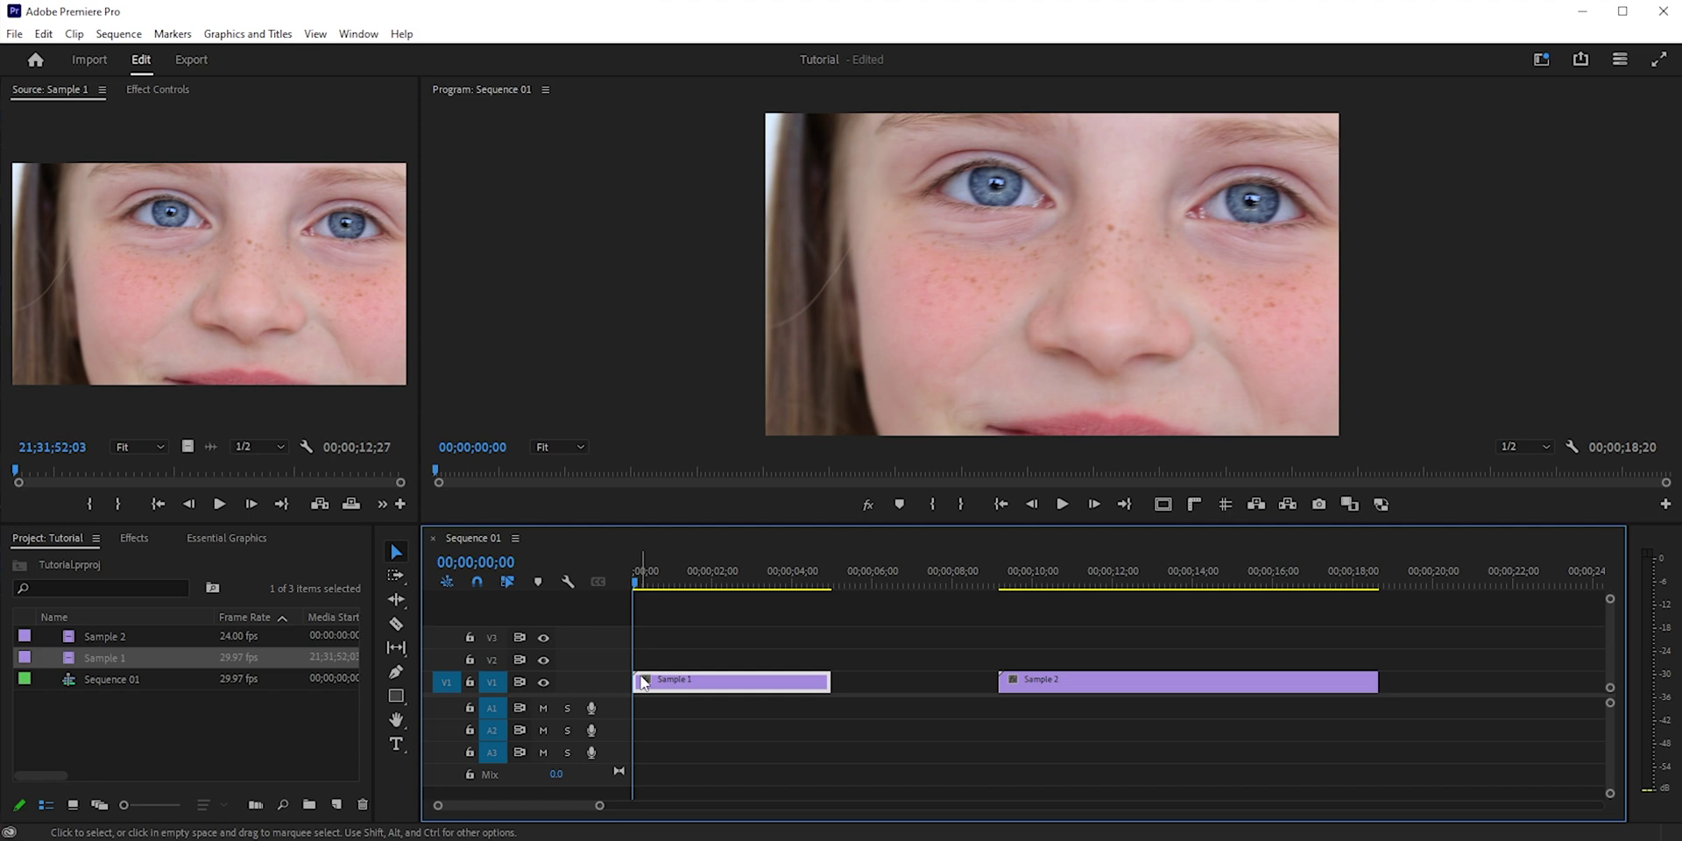
click(140, 90)
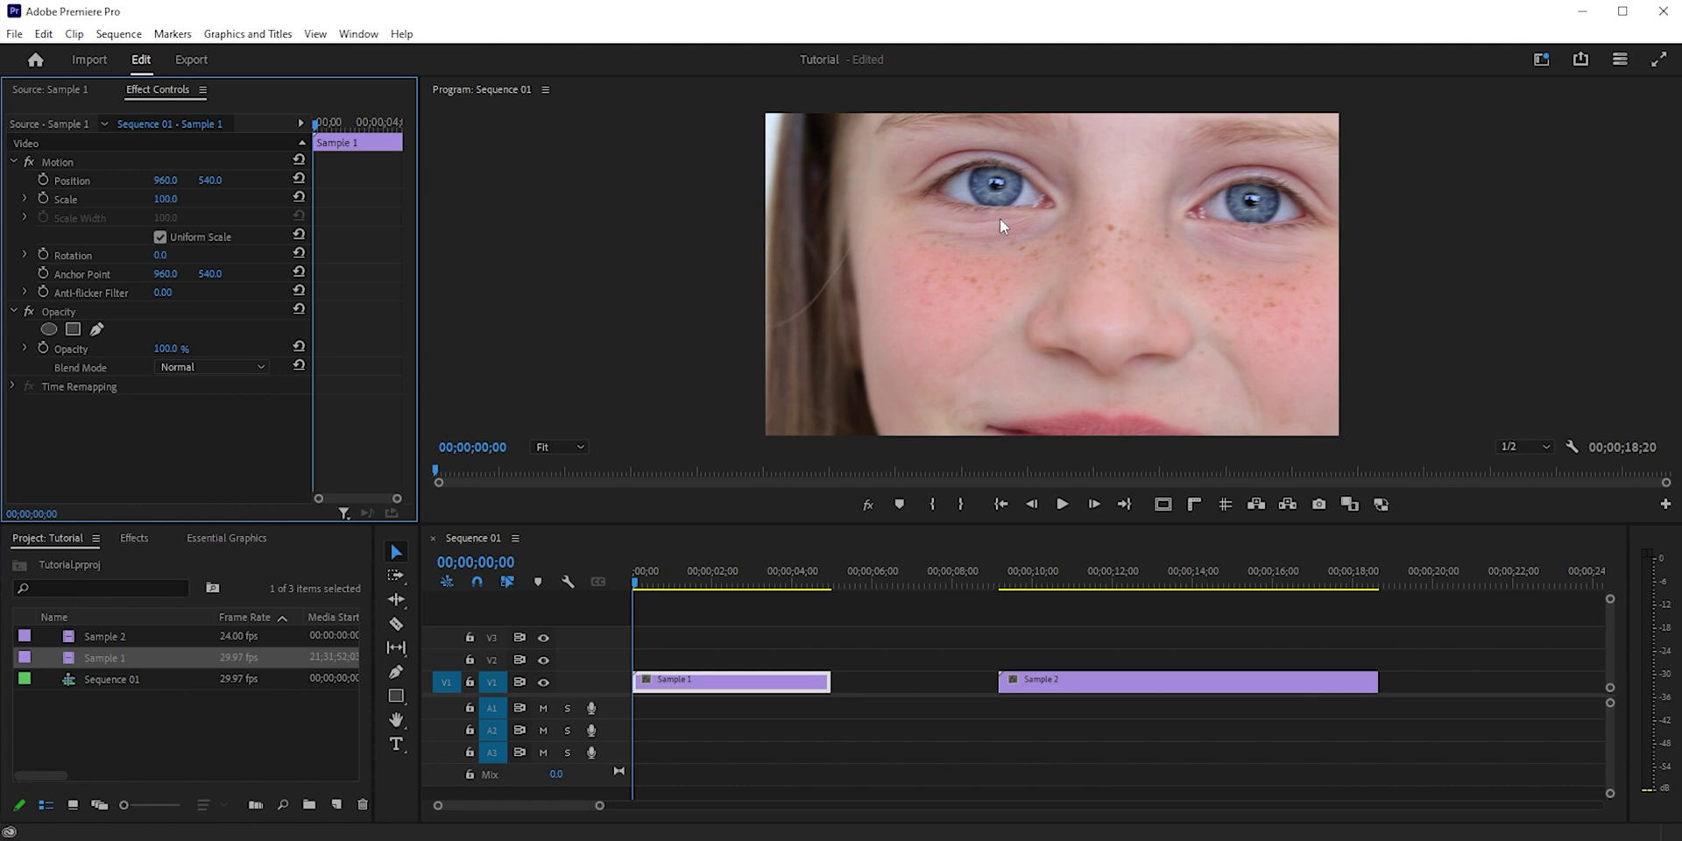
click(694, 679)
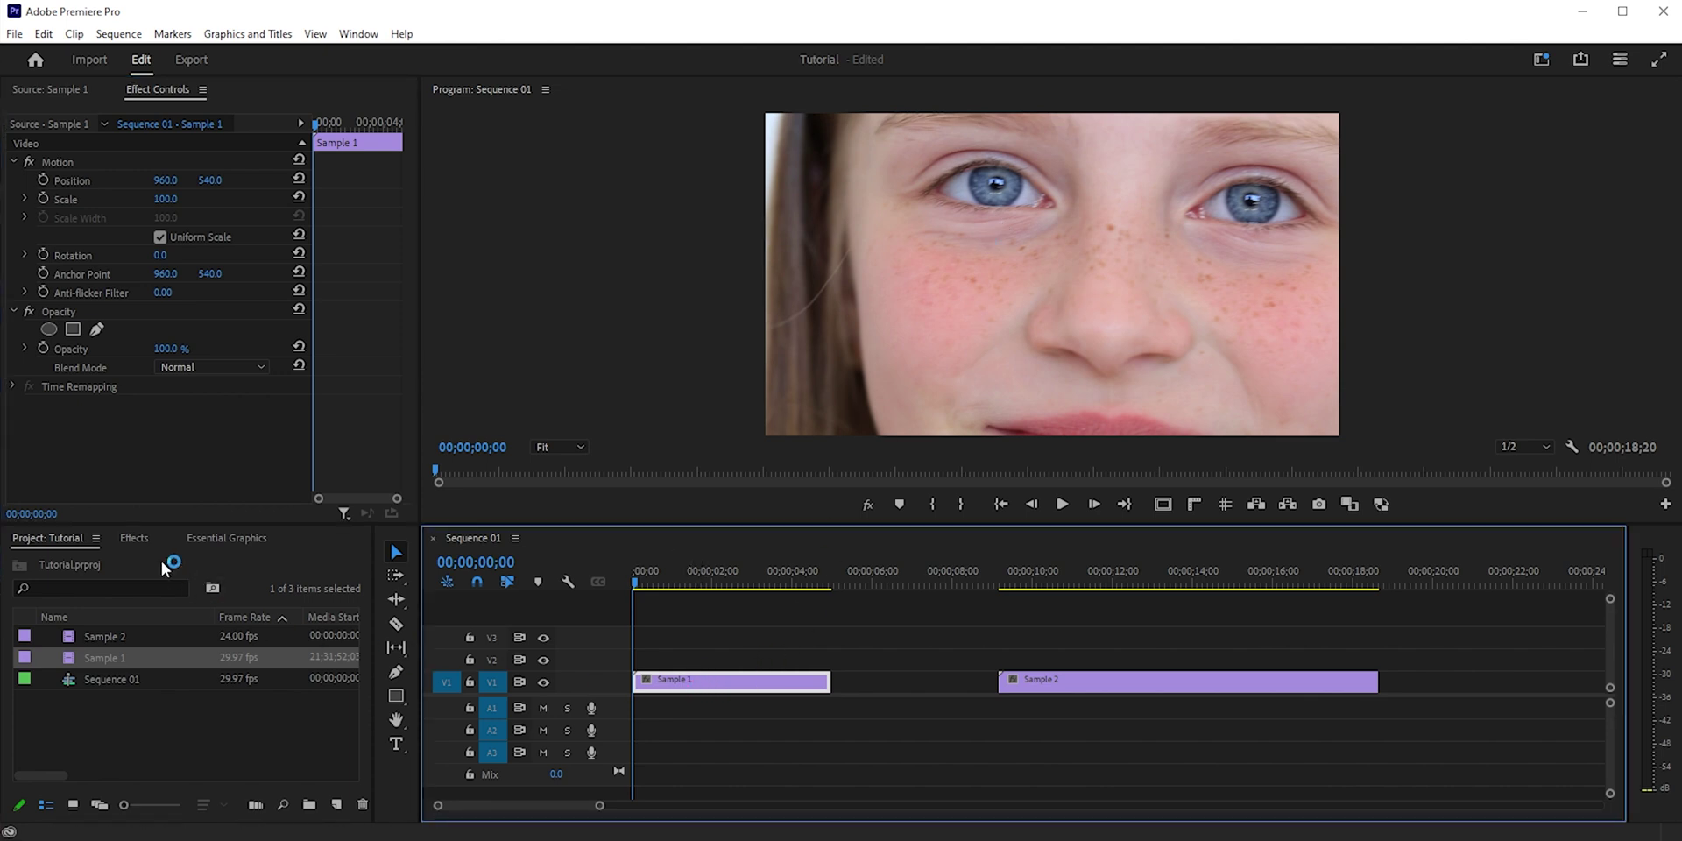
Find the Lumetri Color effect and apply it to the Sample 1 clip.
click(136, 540)
click(136, 561)
text(lumetri col)
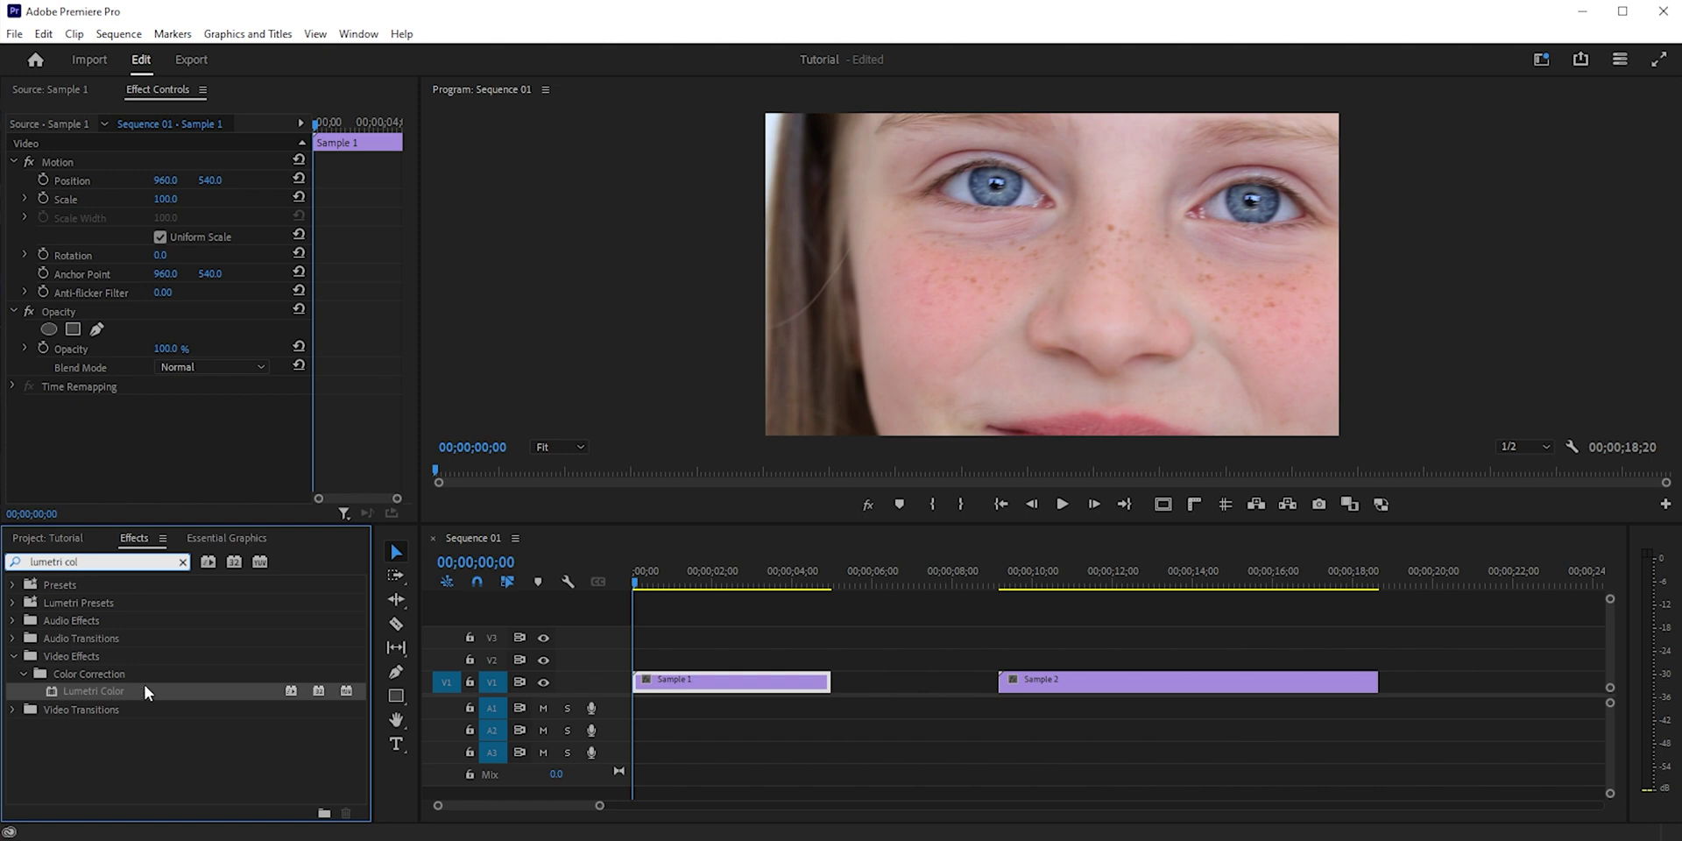
drag(147, 692, 672, 682)
Switch to the Color workspace, collapse Basic Correction and expand HSL Secondary.
click(1541, 58)
click(1410, 226)
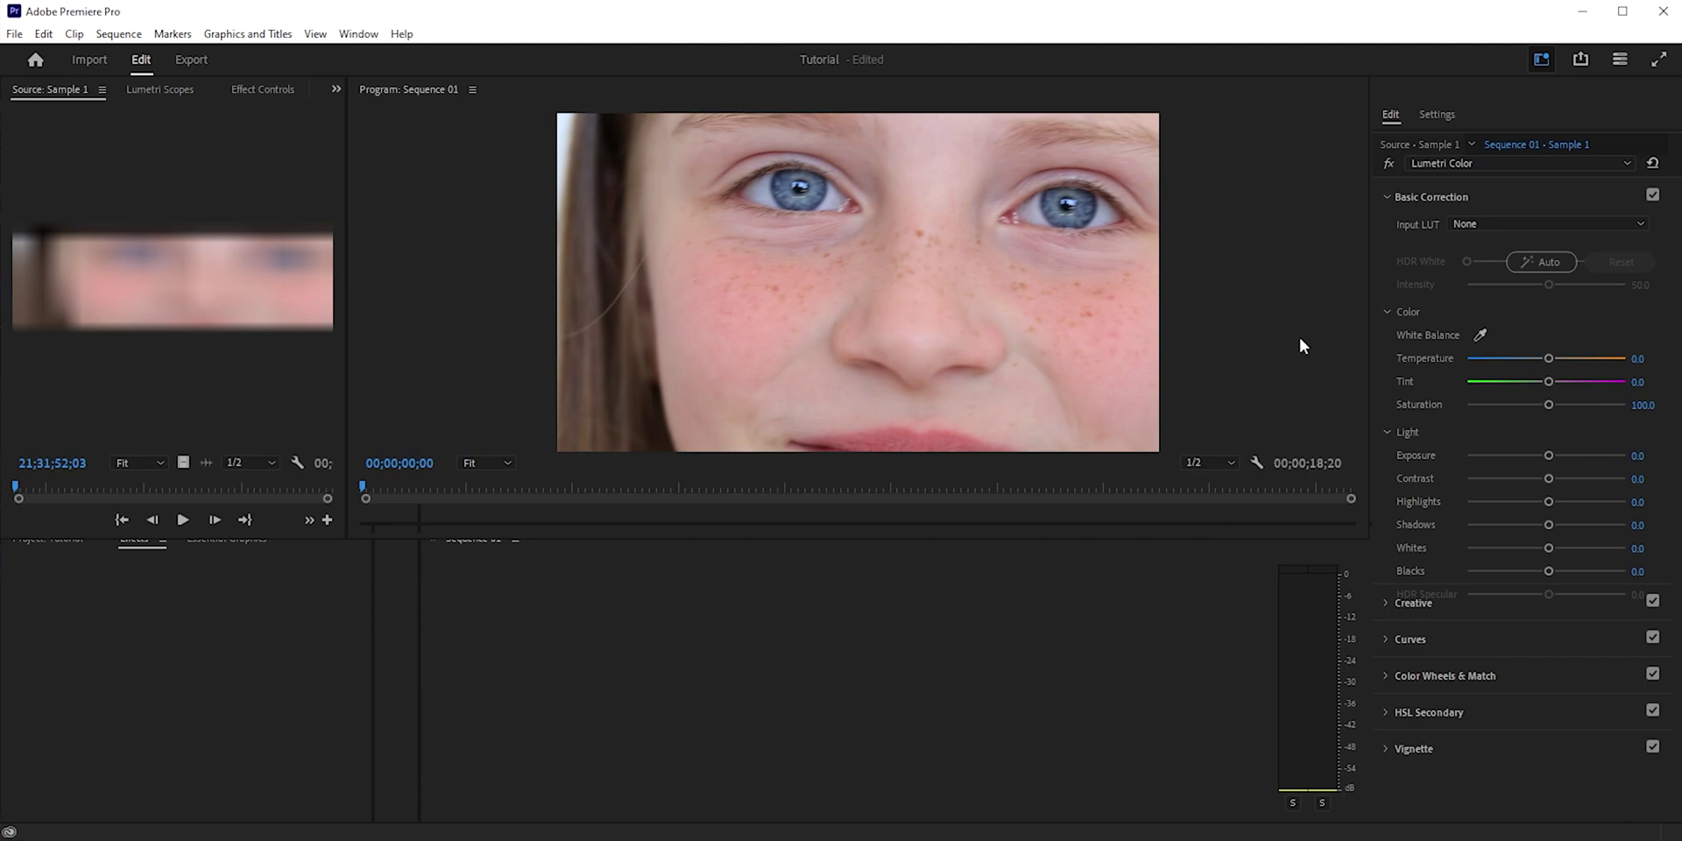
click(1386, 197)
click(1385, 343)
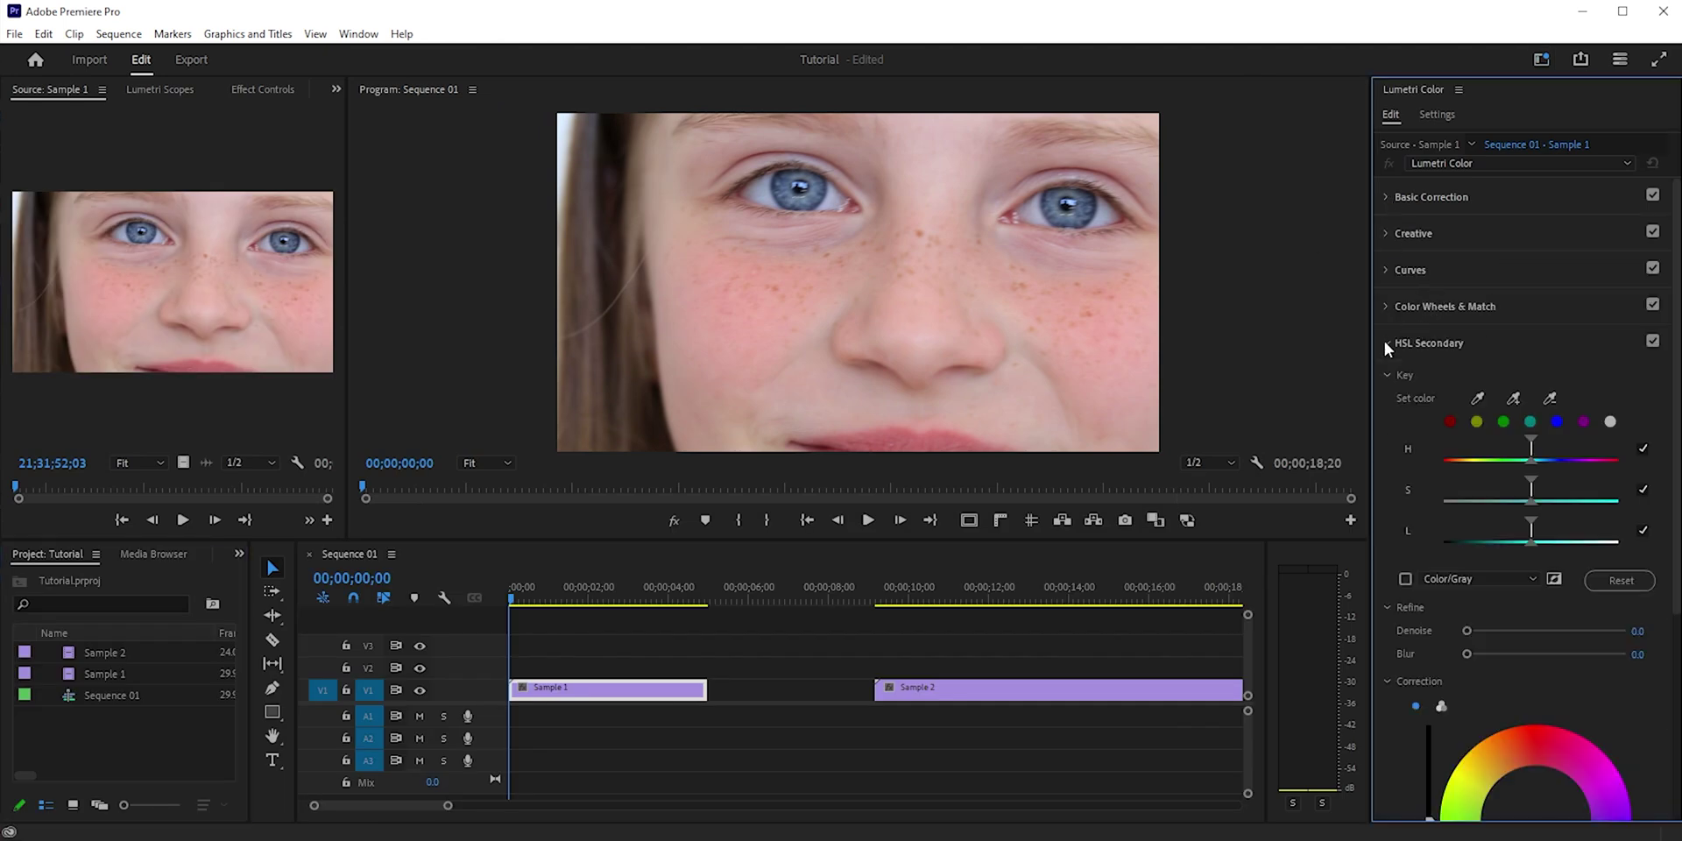
Sample the girl's blue iris as the key colour and enable the Color/Gray preview.
click(1472, 399)
click(821, 182)
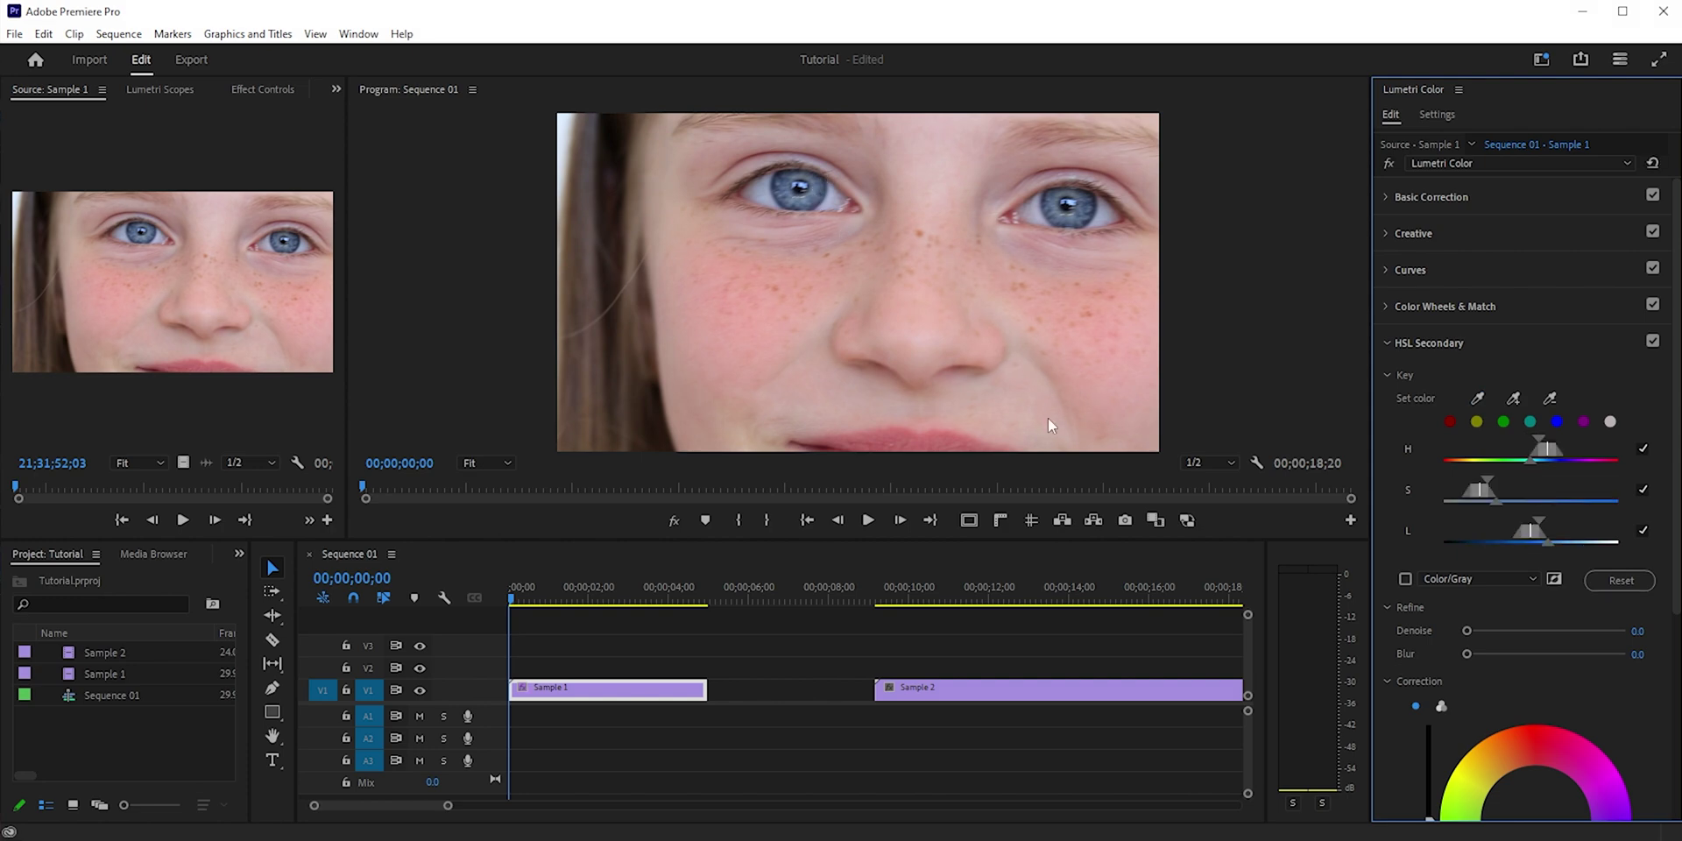
click(1405, 580)
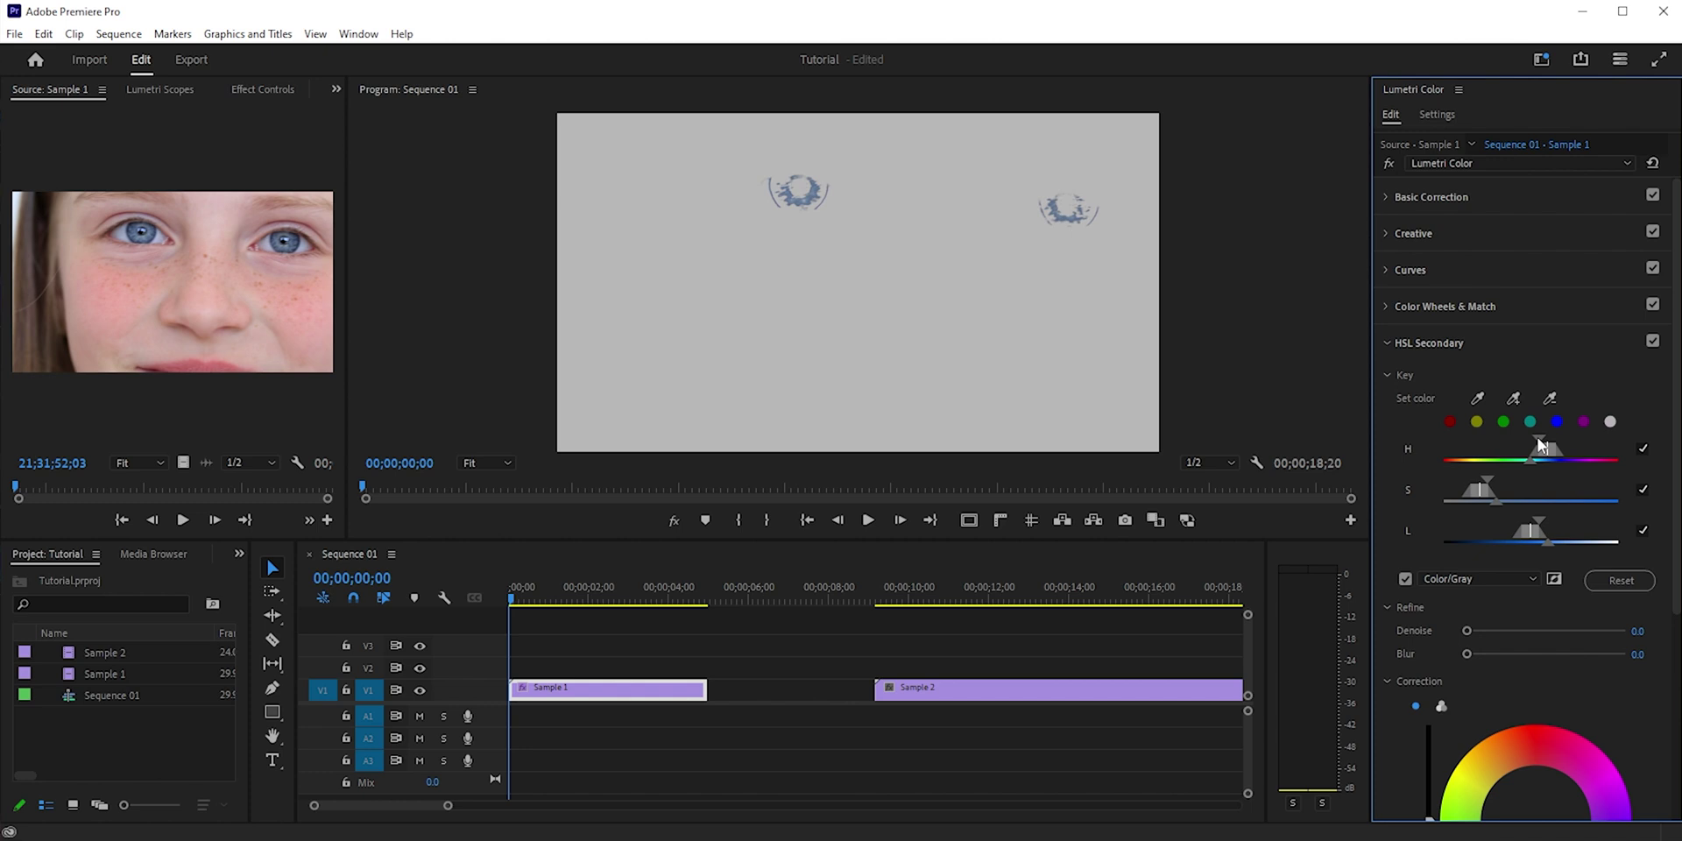
Widen the hue and lightness ranges and set Refine Blur to 3.2.
drag(1542, 445, 1534, 456)
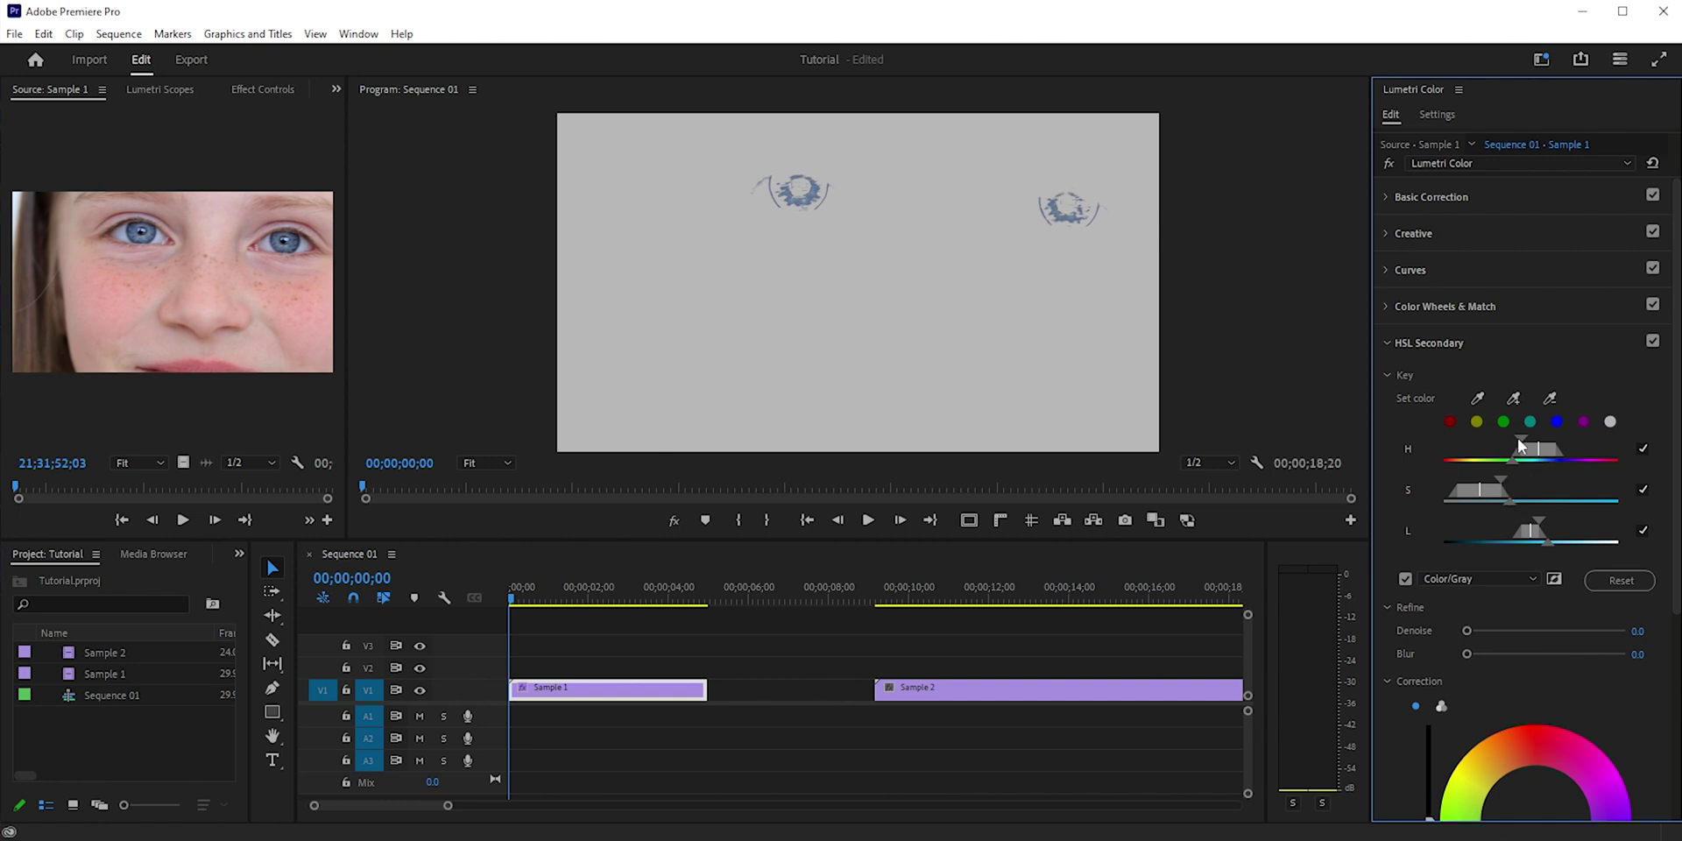
mouse_move(1519, 440)
mouse_down()
mouse_move(1490, 442)
mouse_move(1521, 447)
mouse_up()
mouse_move(1510, 461)
mouse_down()
mouse_move(1486, 463)
mouse_move(1541, 453)
mouse_move(1503, 473)
mouse_up()
mouse_move(1537, 524)
mouse_down()
mouse_move(1572, 540)
mouse_move(1545, 522)
mouse_up()
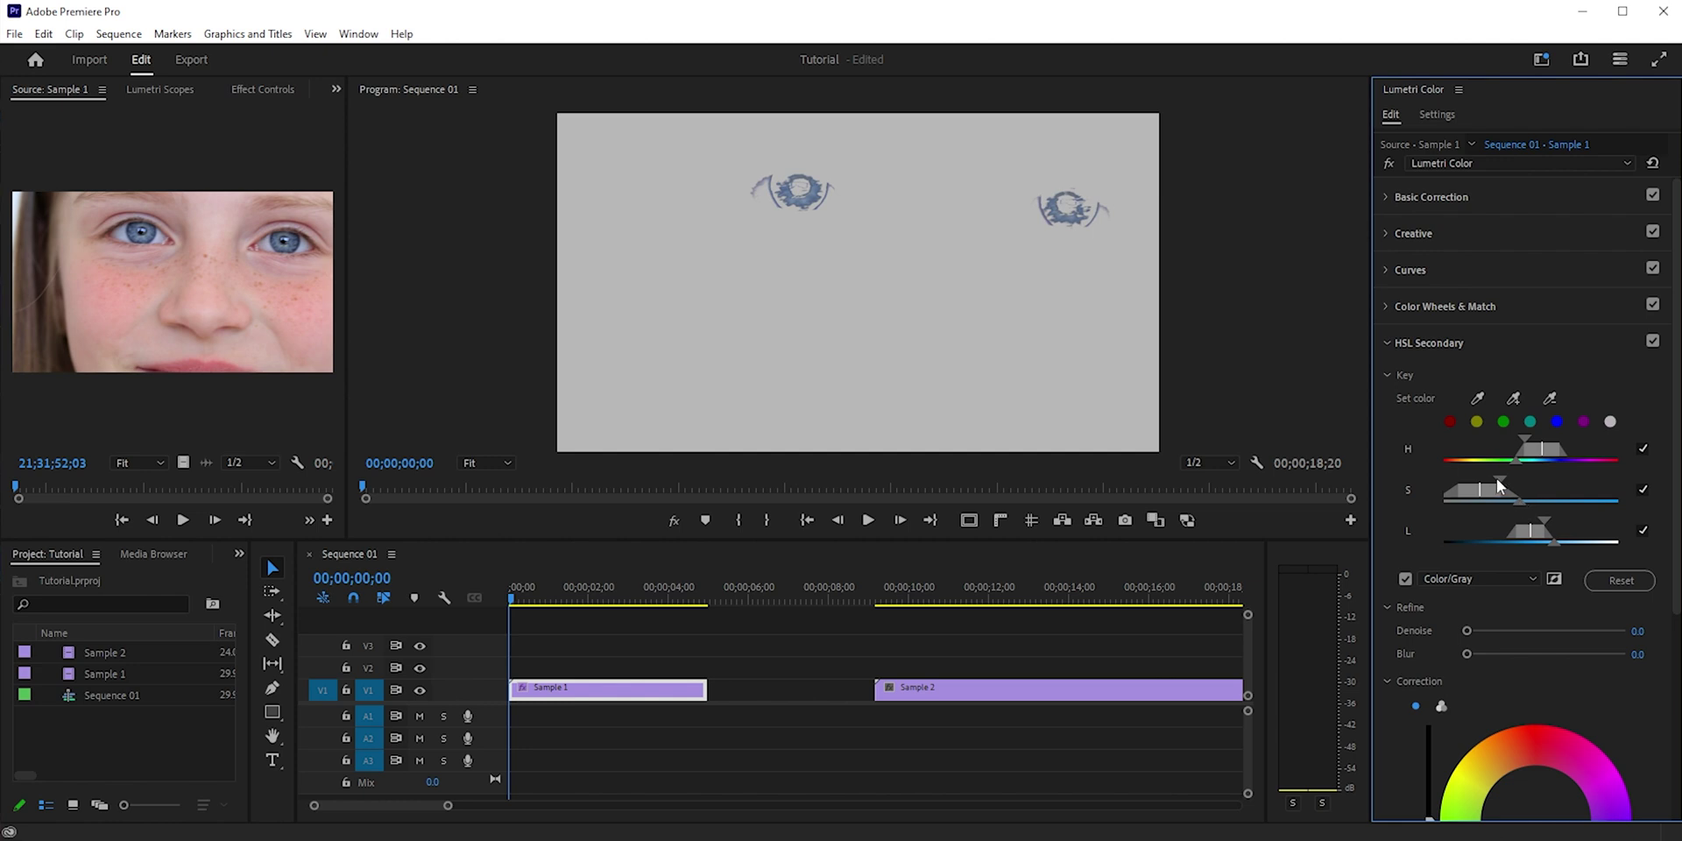
drag(1467, 652, 1483, 654)
Turn off Color/Gray and shift the Correction wheel toward green.
click(1404, 579)
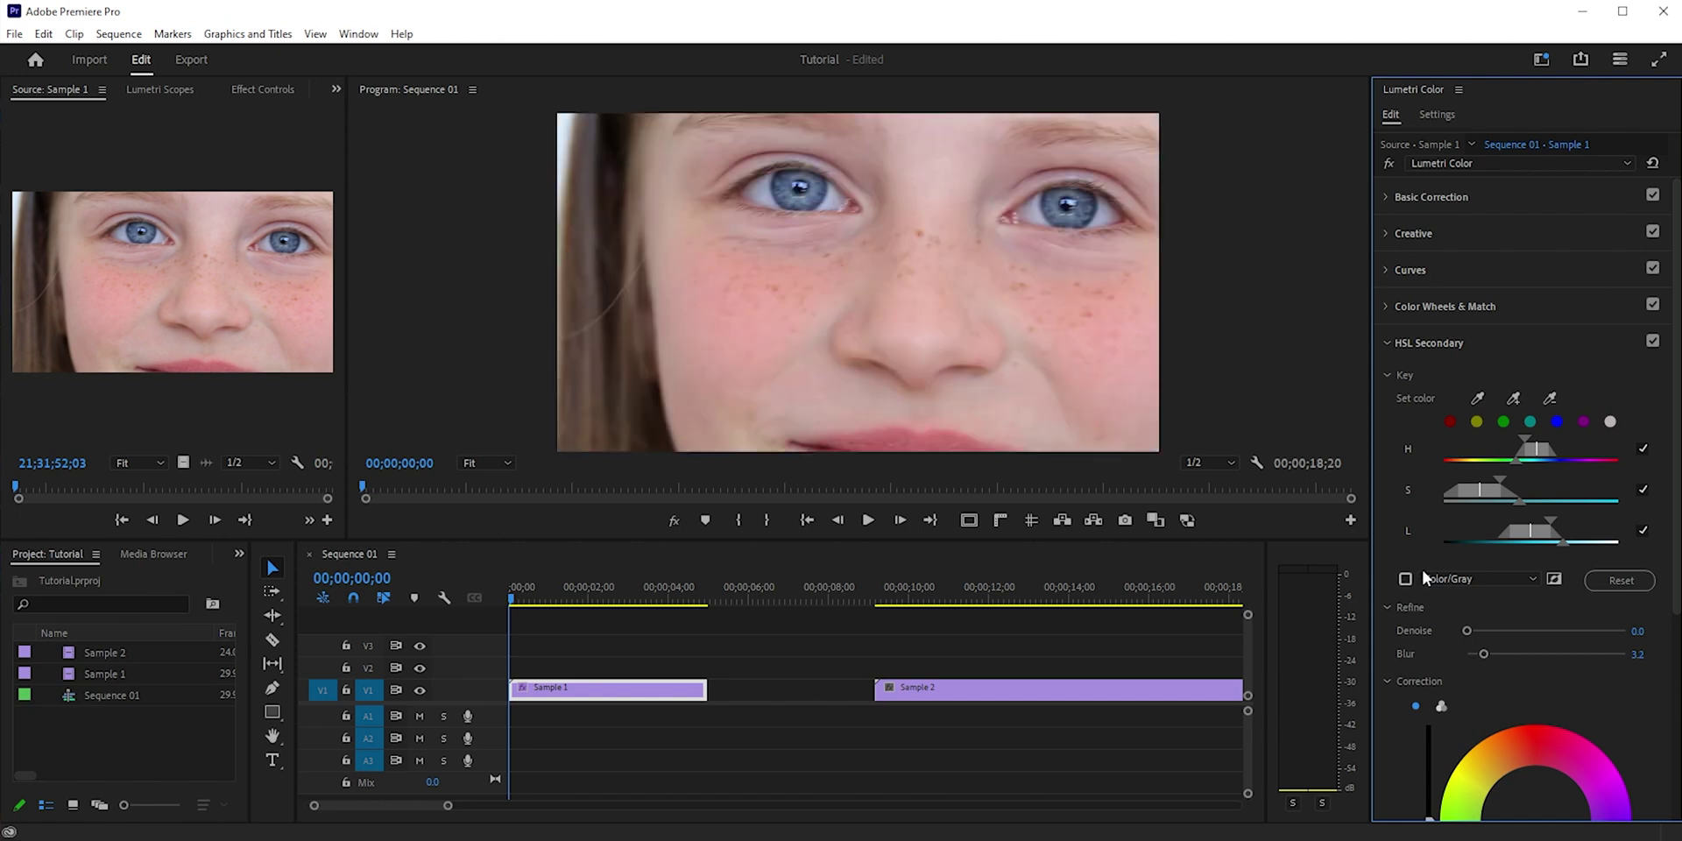
scroll(1422, 570, down, 3)
scroll(1621, 624, down, 2)
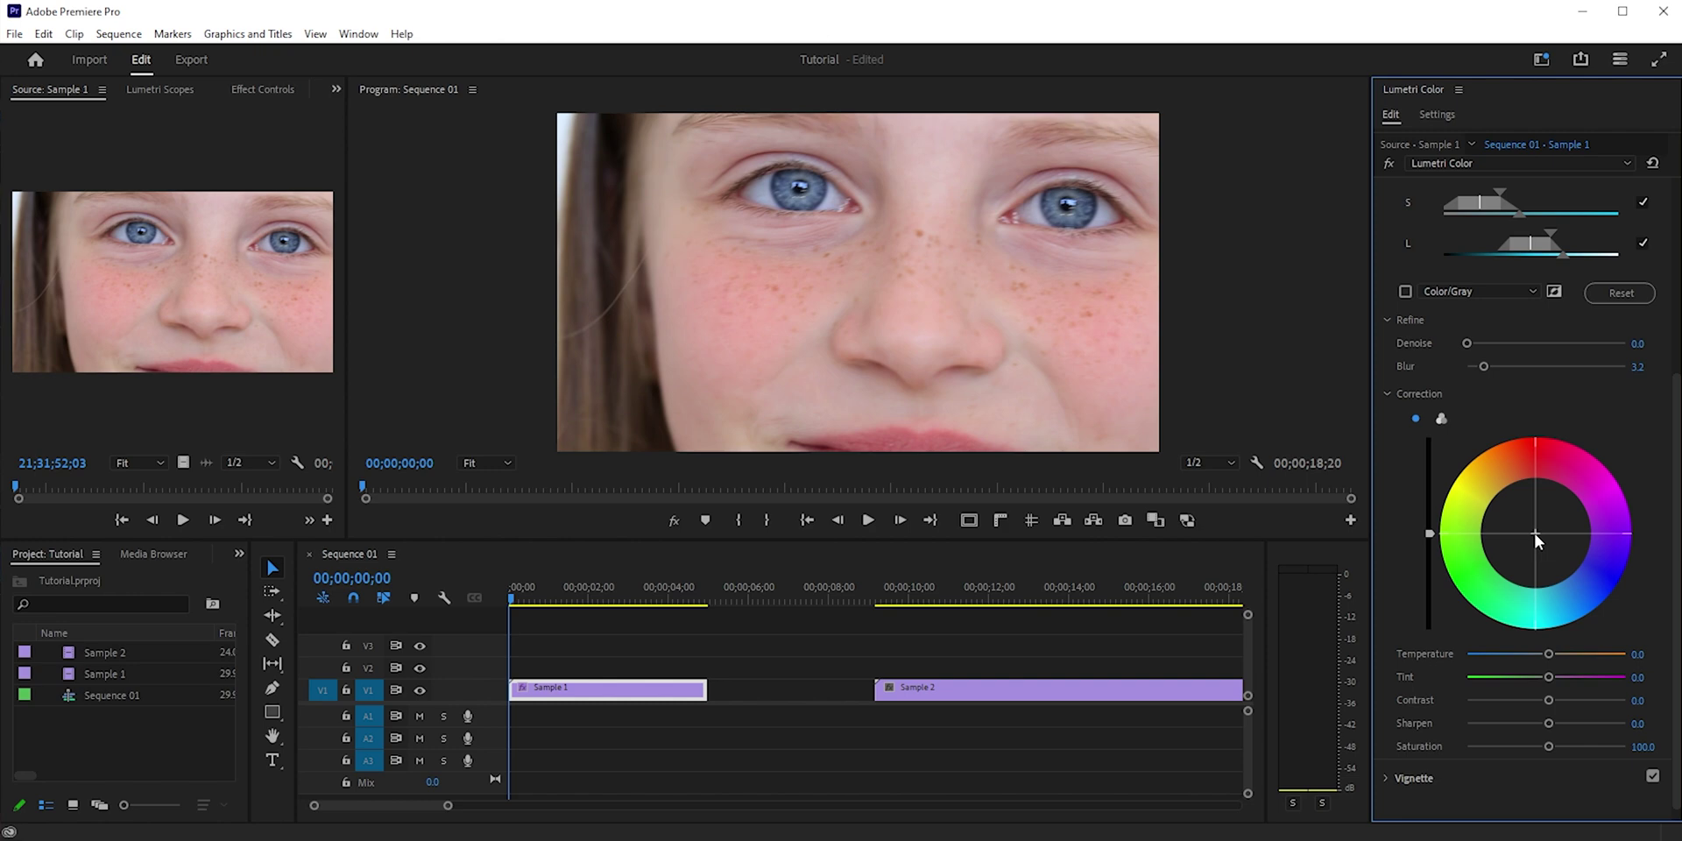
click(1532, 531)
drag(1531, 535, 1488, 548)
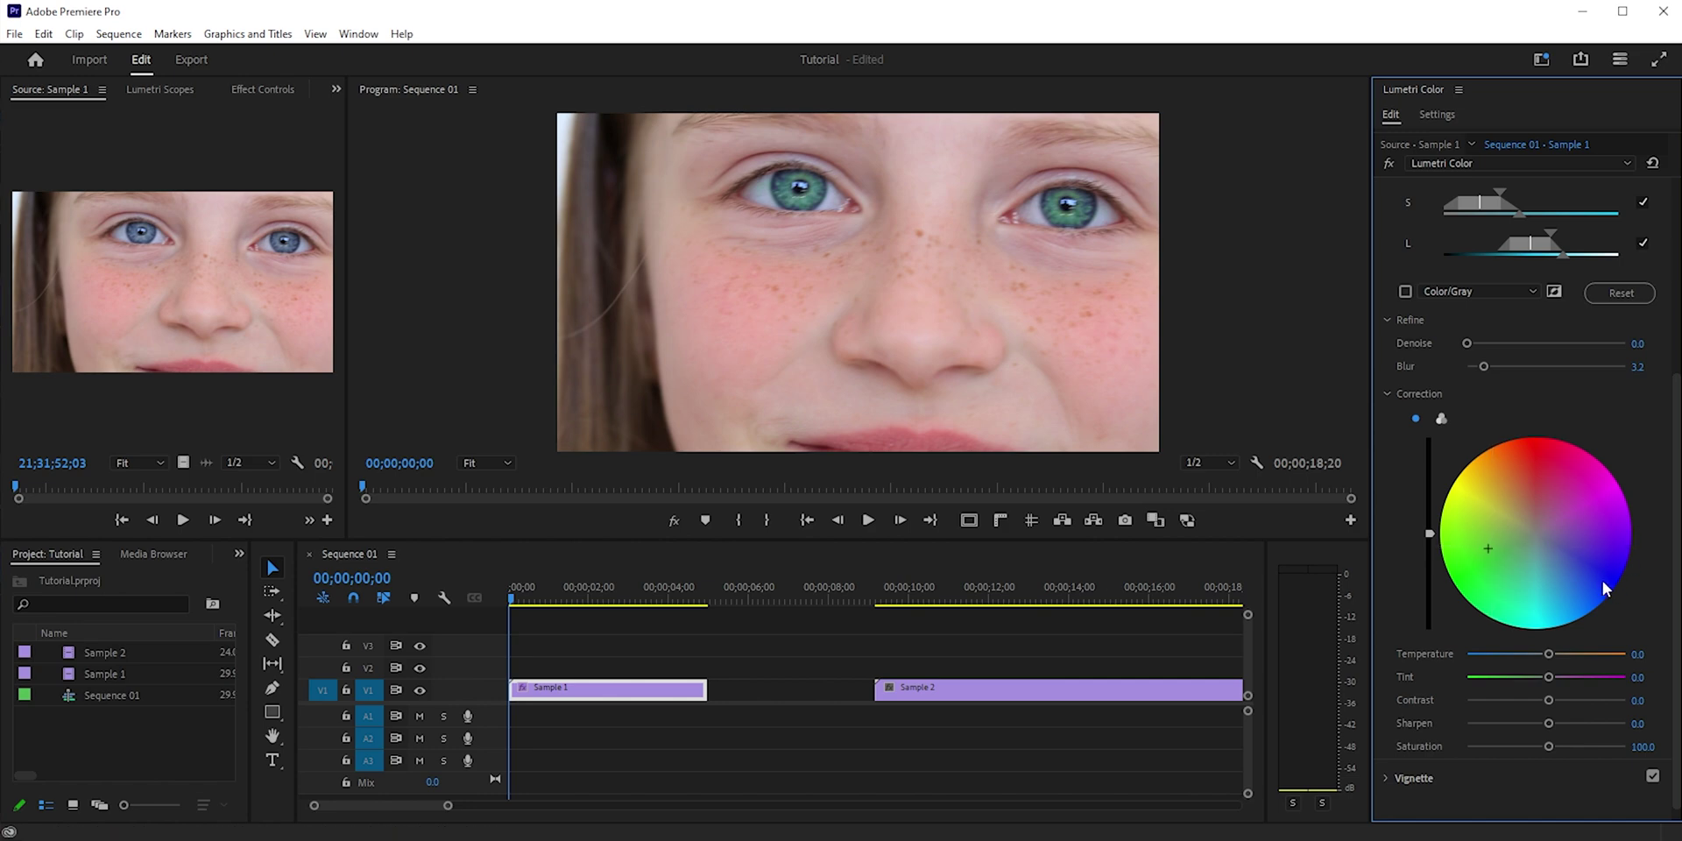
Toggle Global FX Mute repeatedly to compare original and green eyes.
click(675, 521)
click(674, 522)
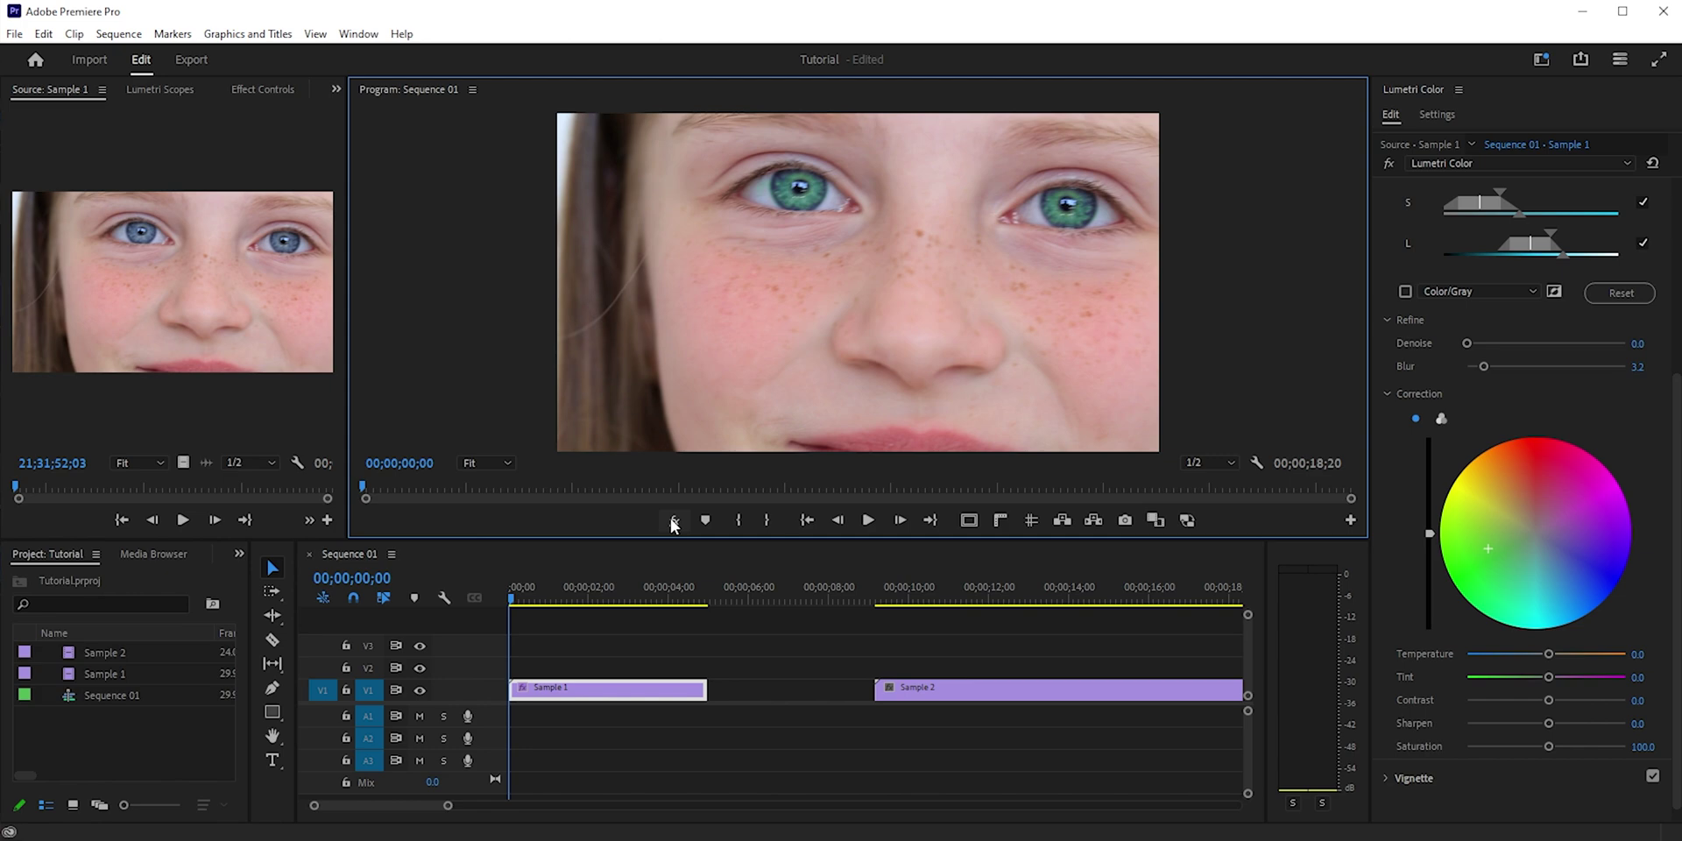
click(675, 522)
click(675, 522)
Return to the custom editing workspace with the Effect Controls panel.
click(1542, 60)
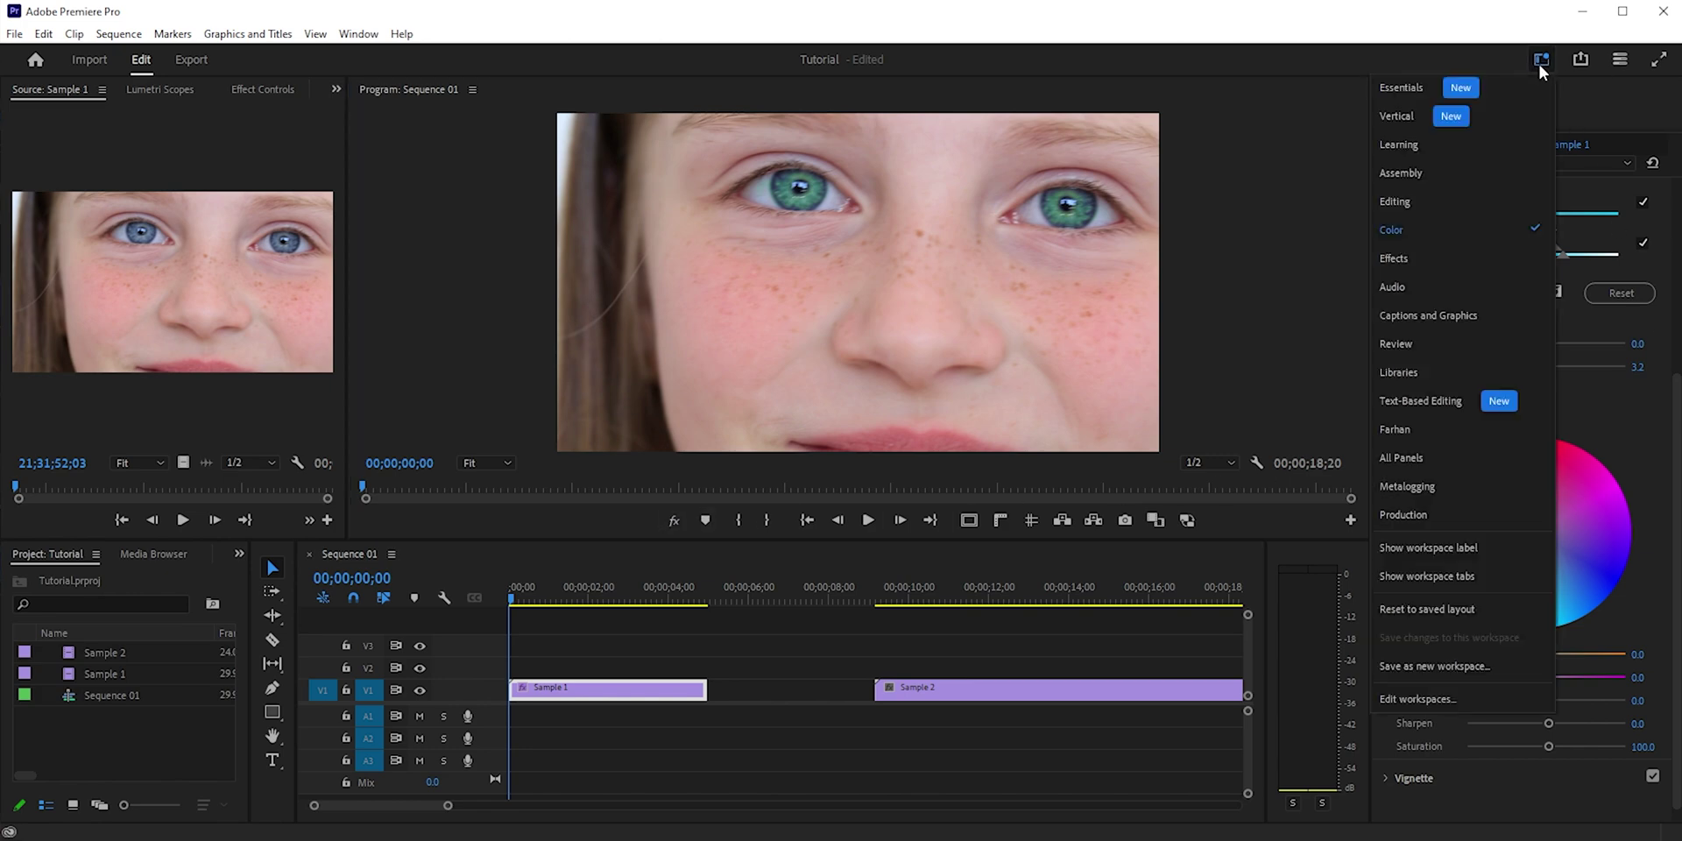
click(1398, 430)
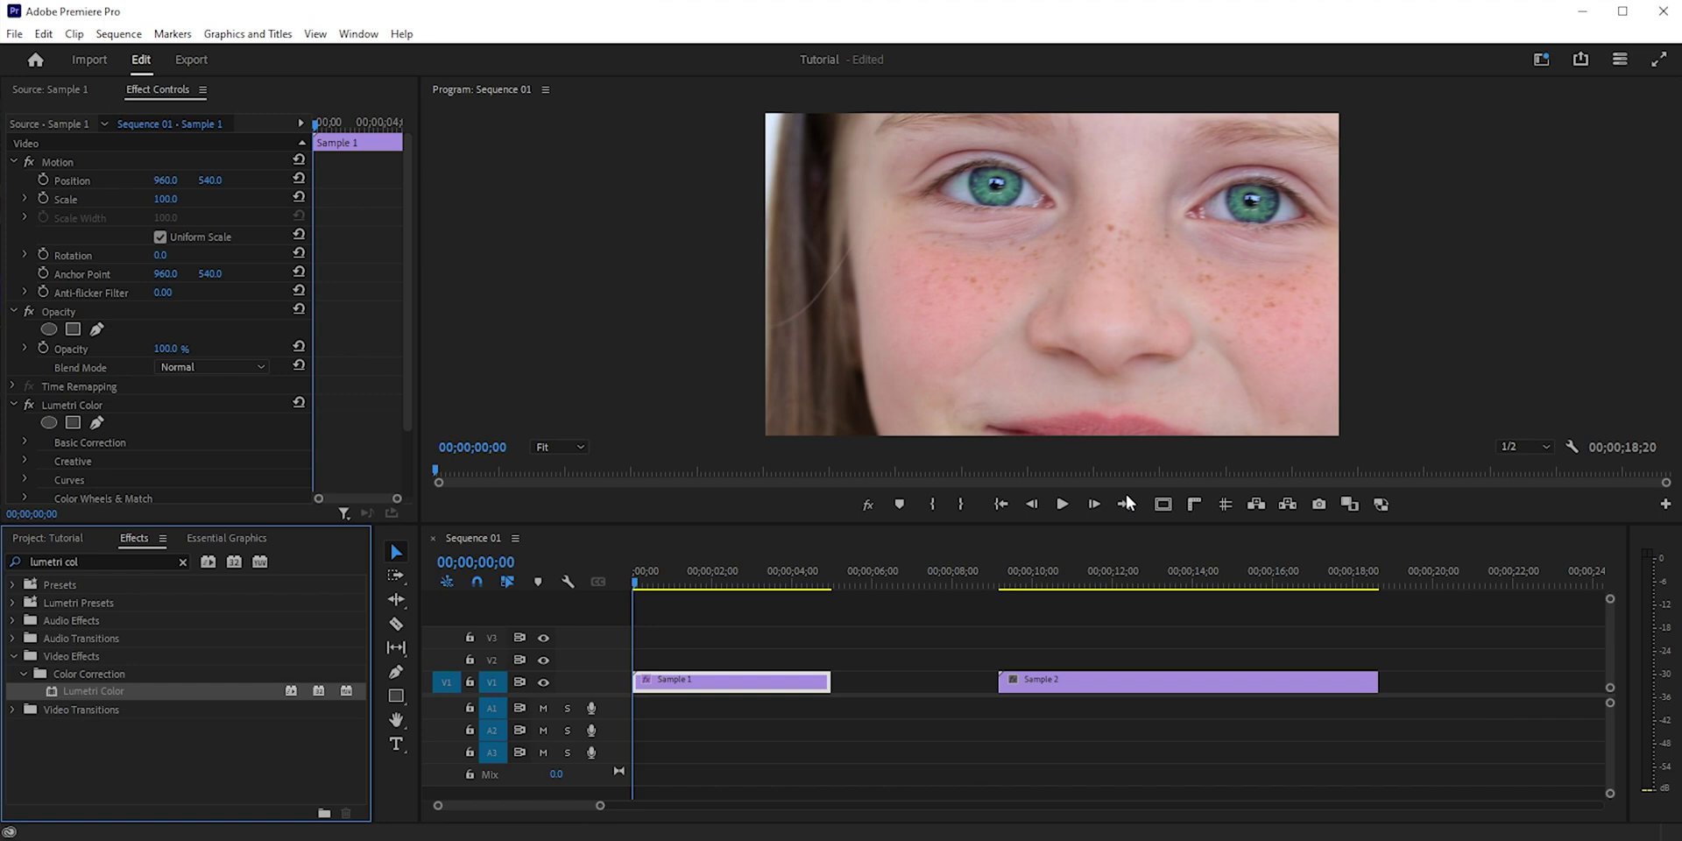
click(410, 354)
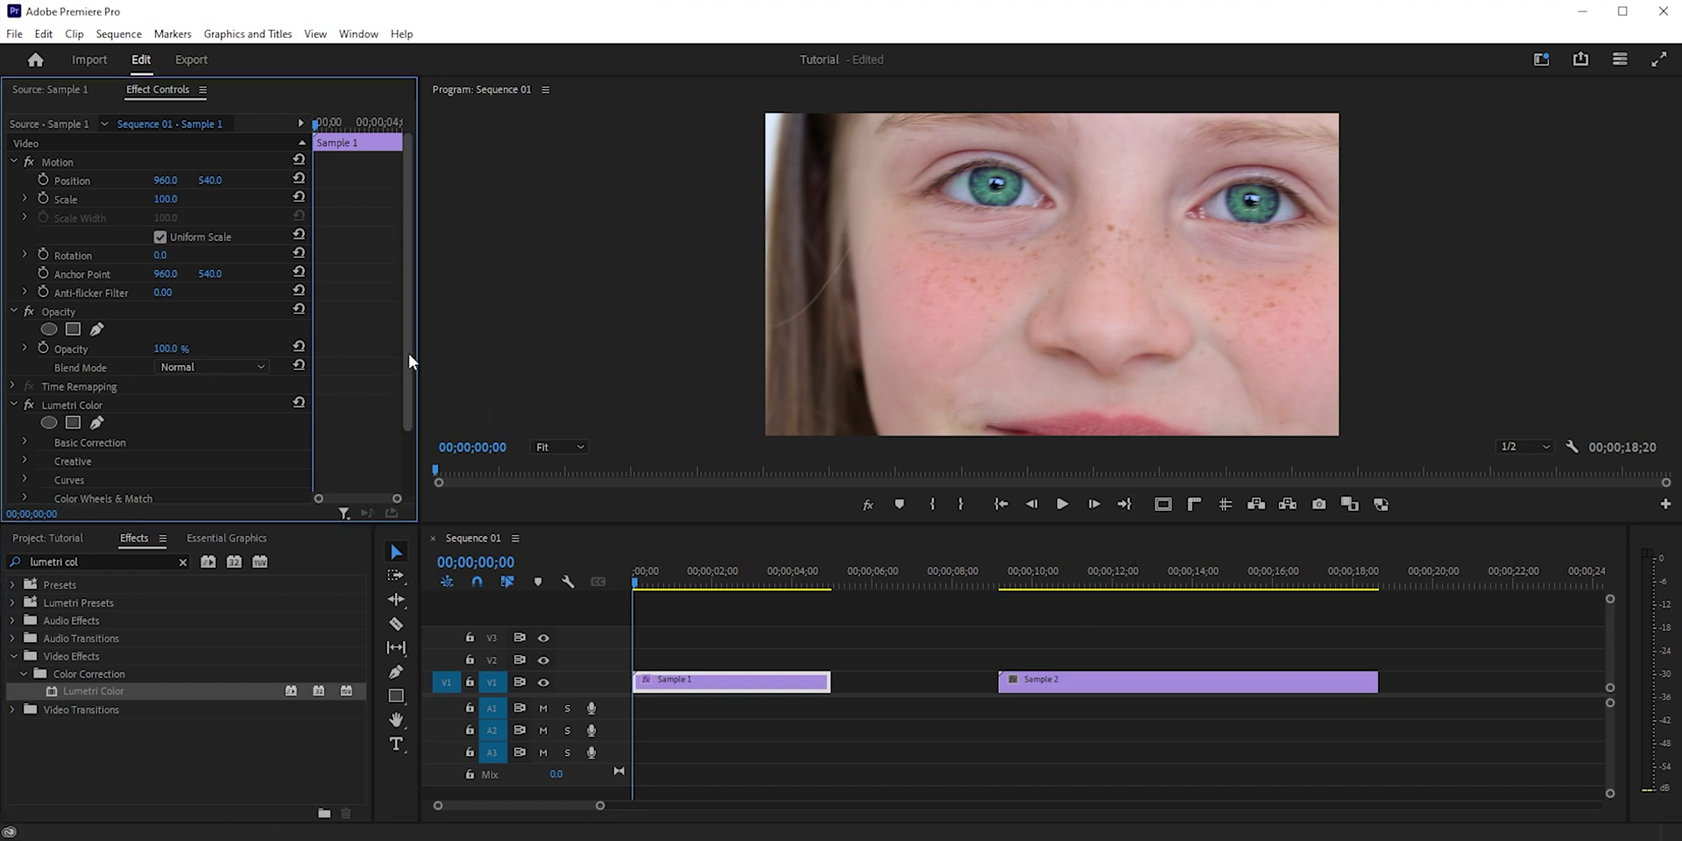
drag(408, 352, 409, 358)
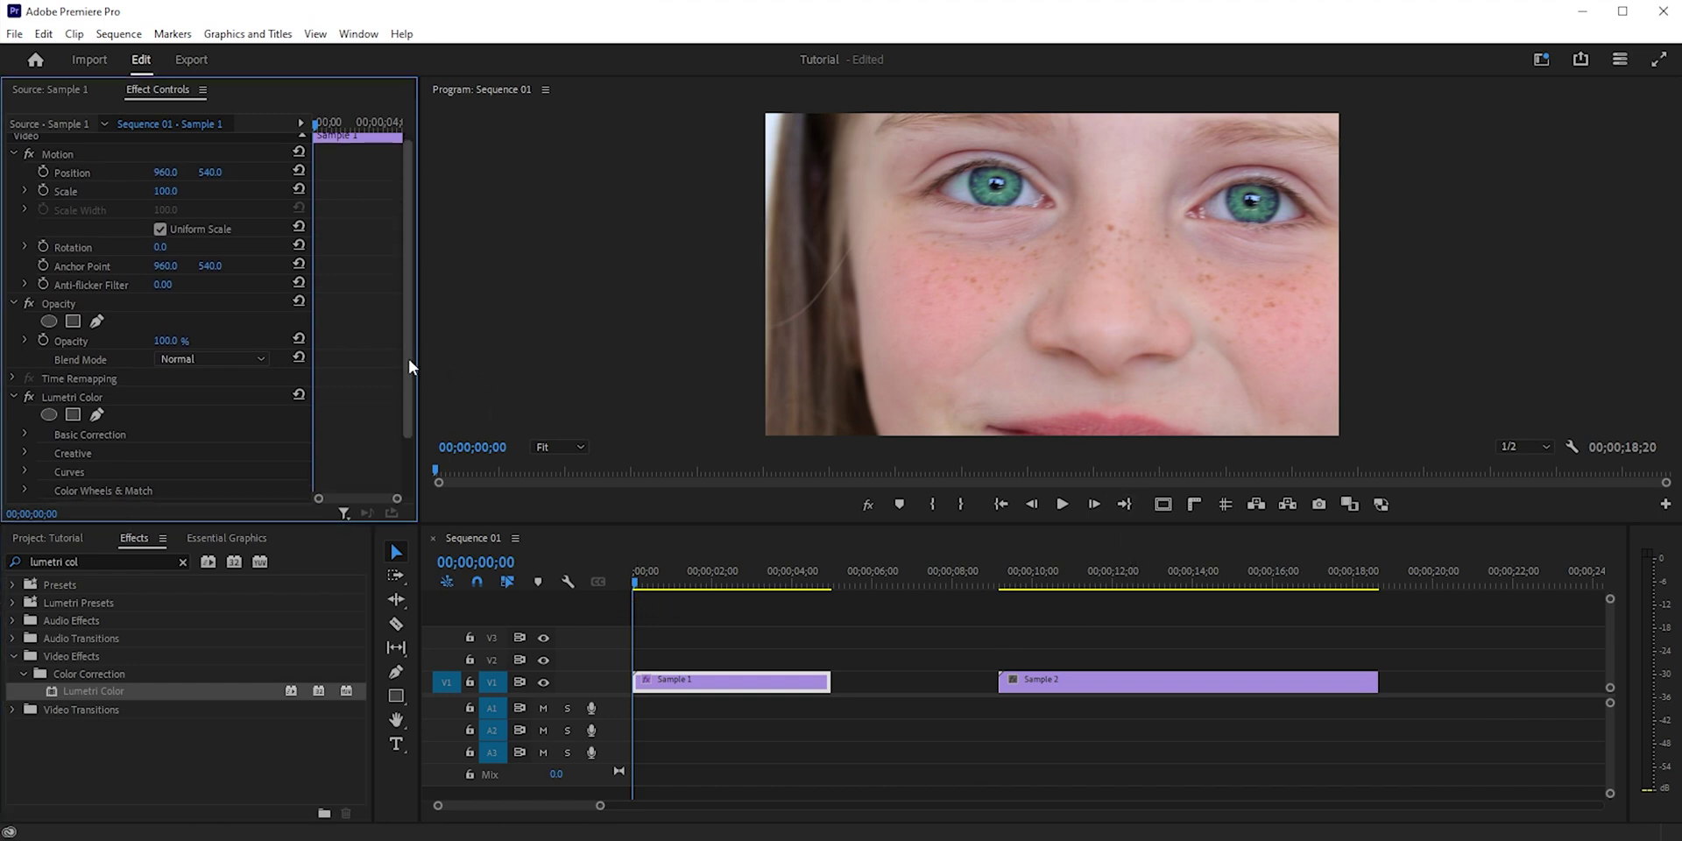
Add an ellipse mask to Lumetri Color and fit it around the left eye.
click(49, 414)
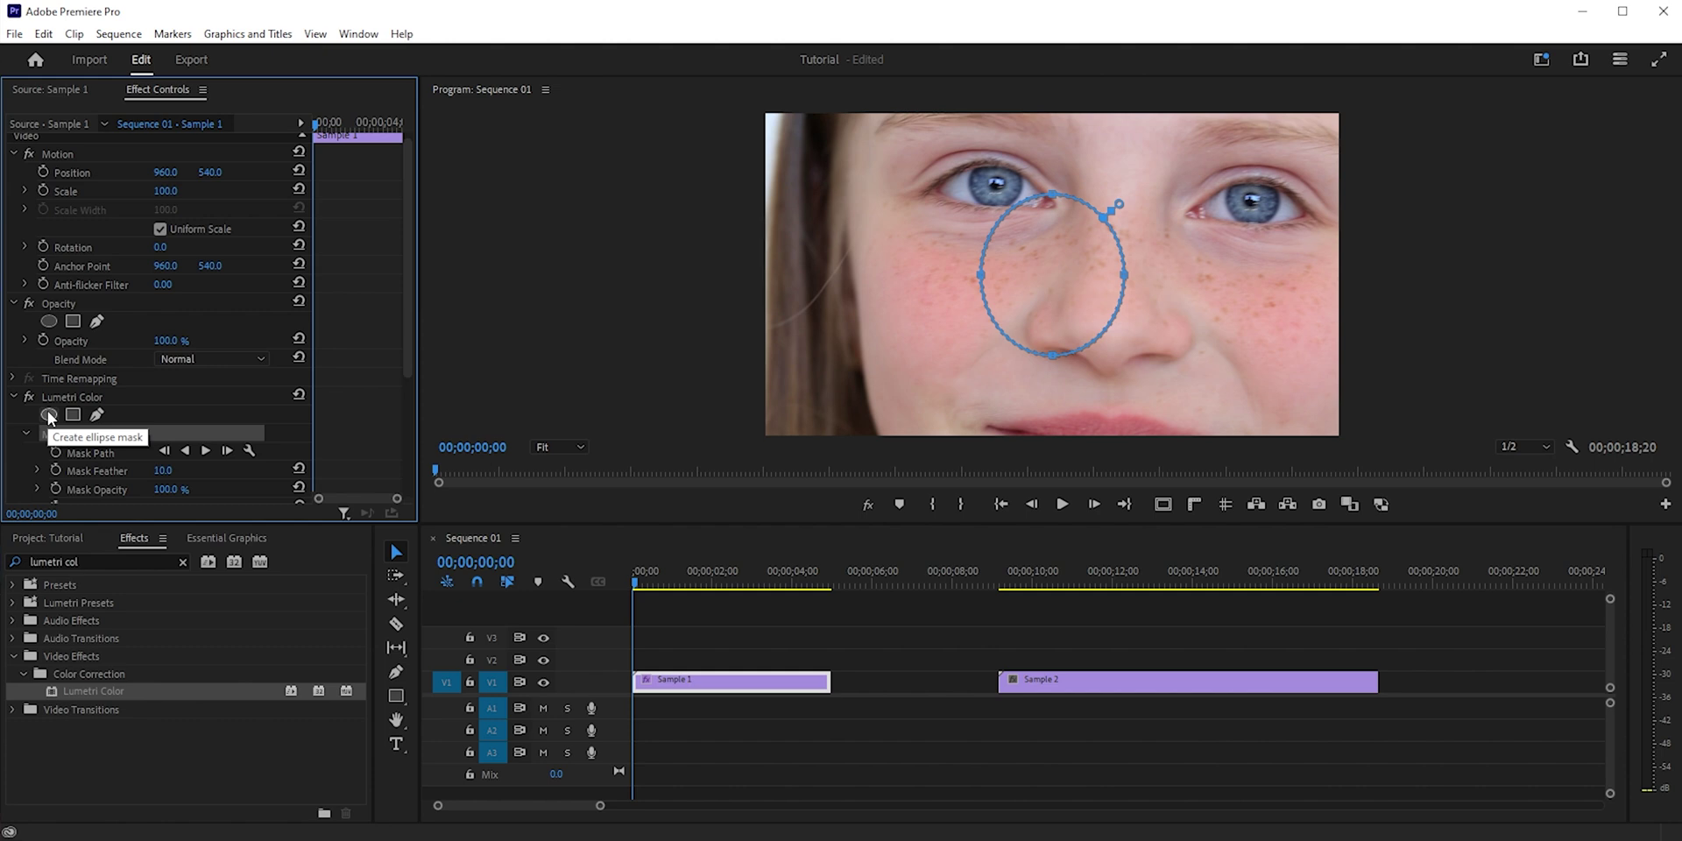
drag(1051, 328, 997, 209)
drag(1071, 171, 998, 212)
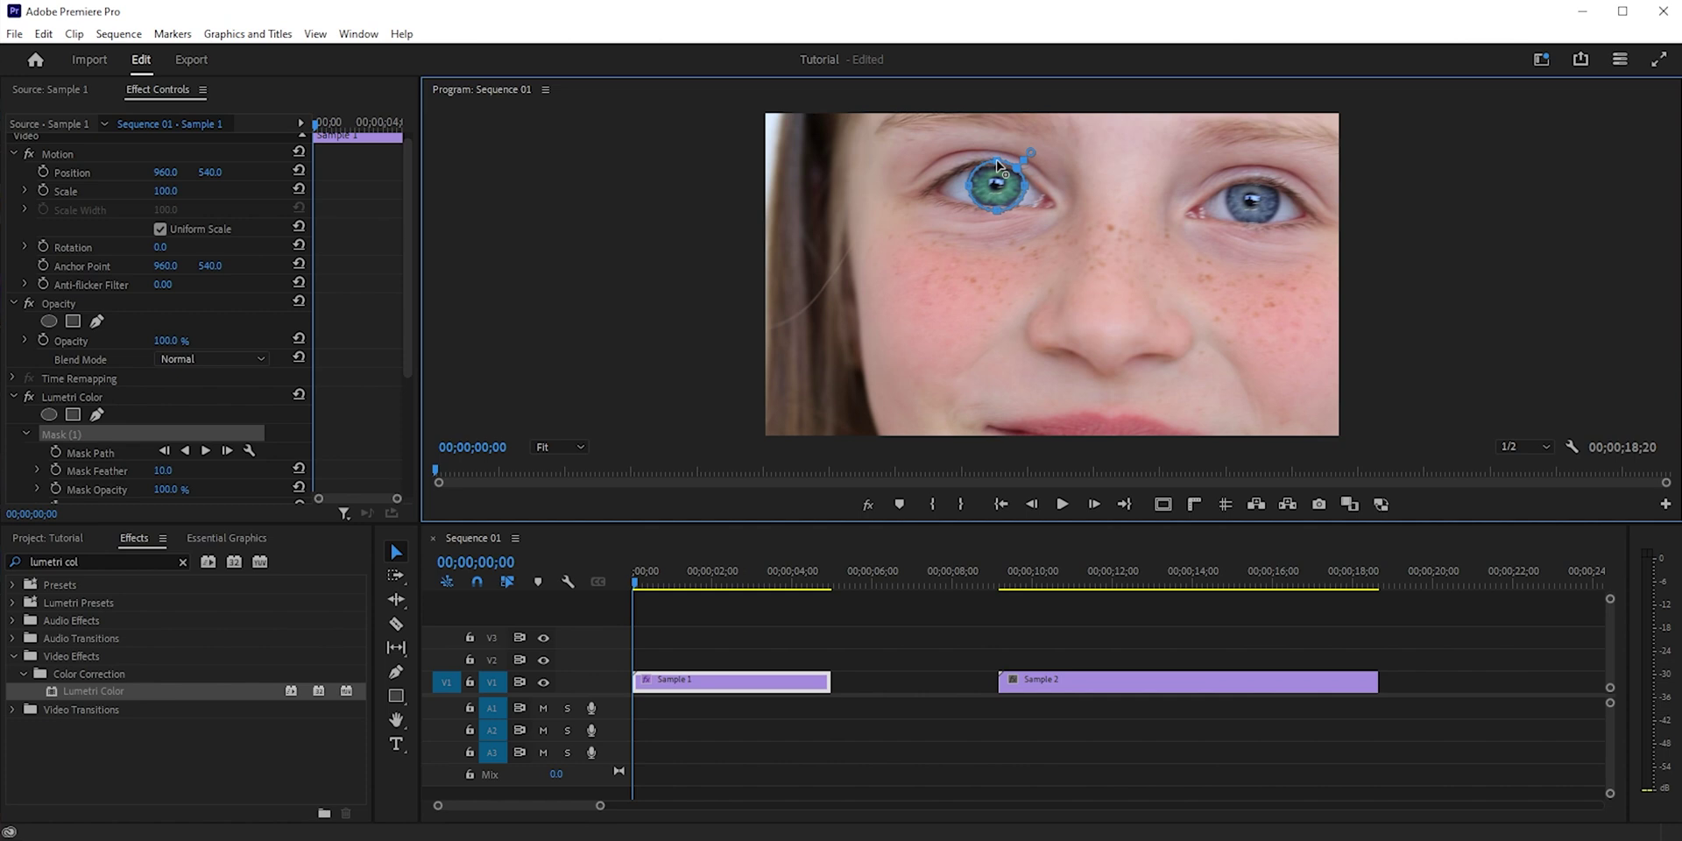
drag(409, 324, 407, 389)
mouse_move(633, 598)
mouse_down()
mouse_move(649, 585)
mouse_move(625, 595)
mouse_up()
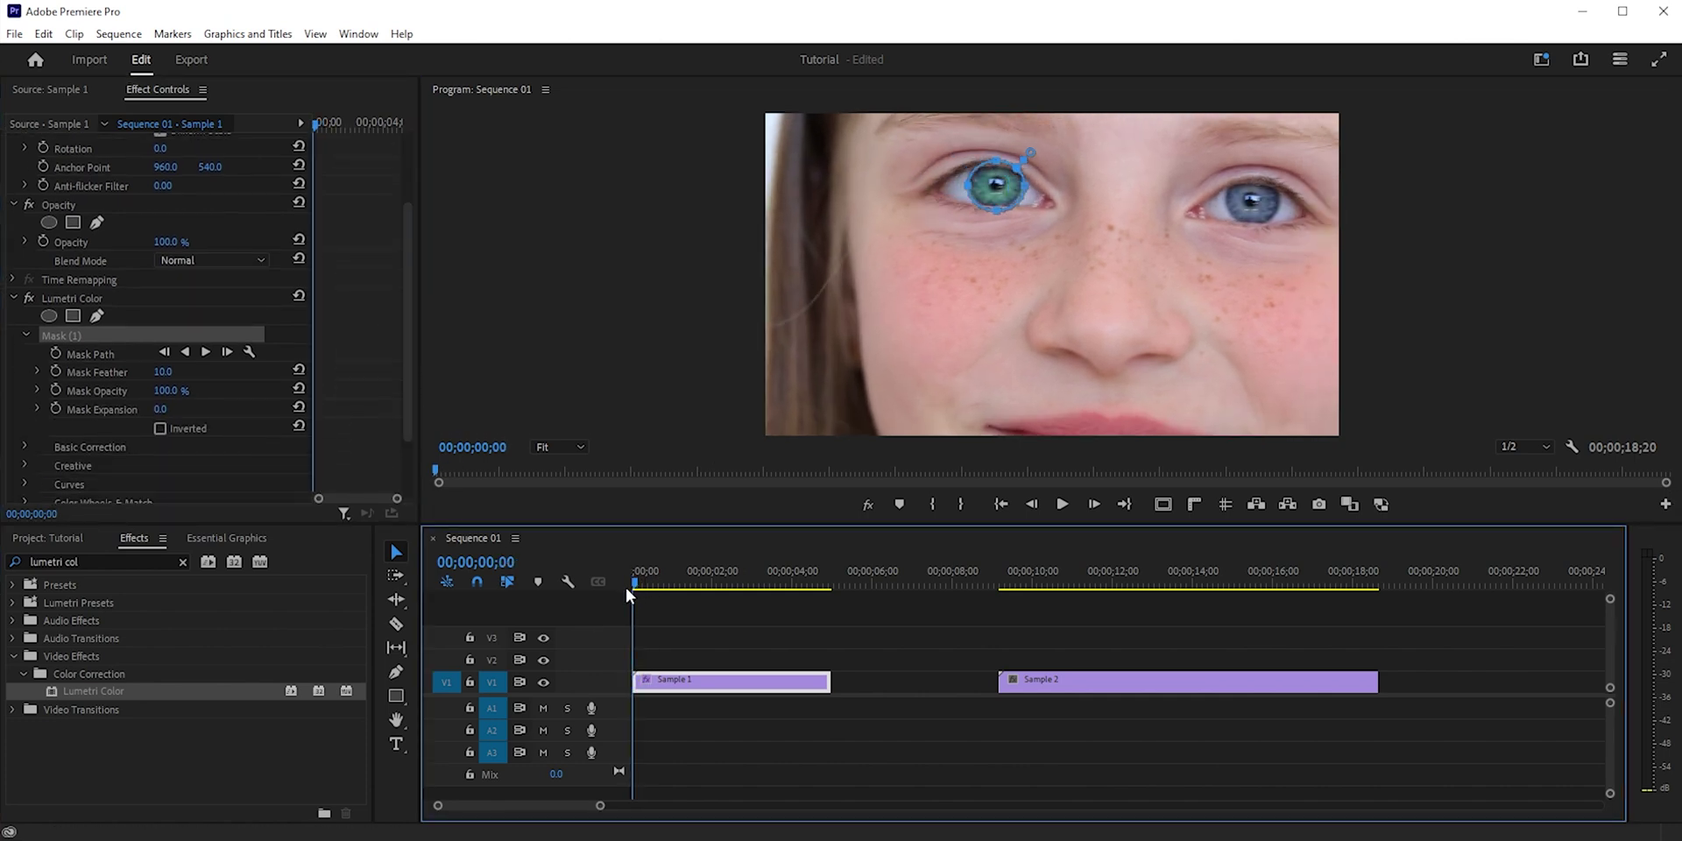
Track Mask (1) forward and nudge it back over the eye.
click(204, 352)
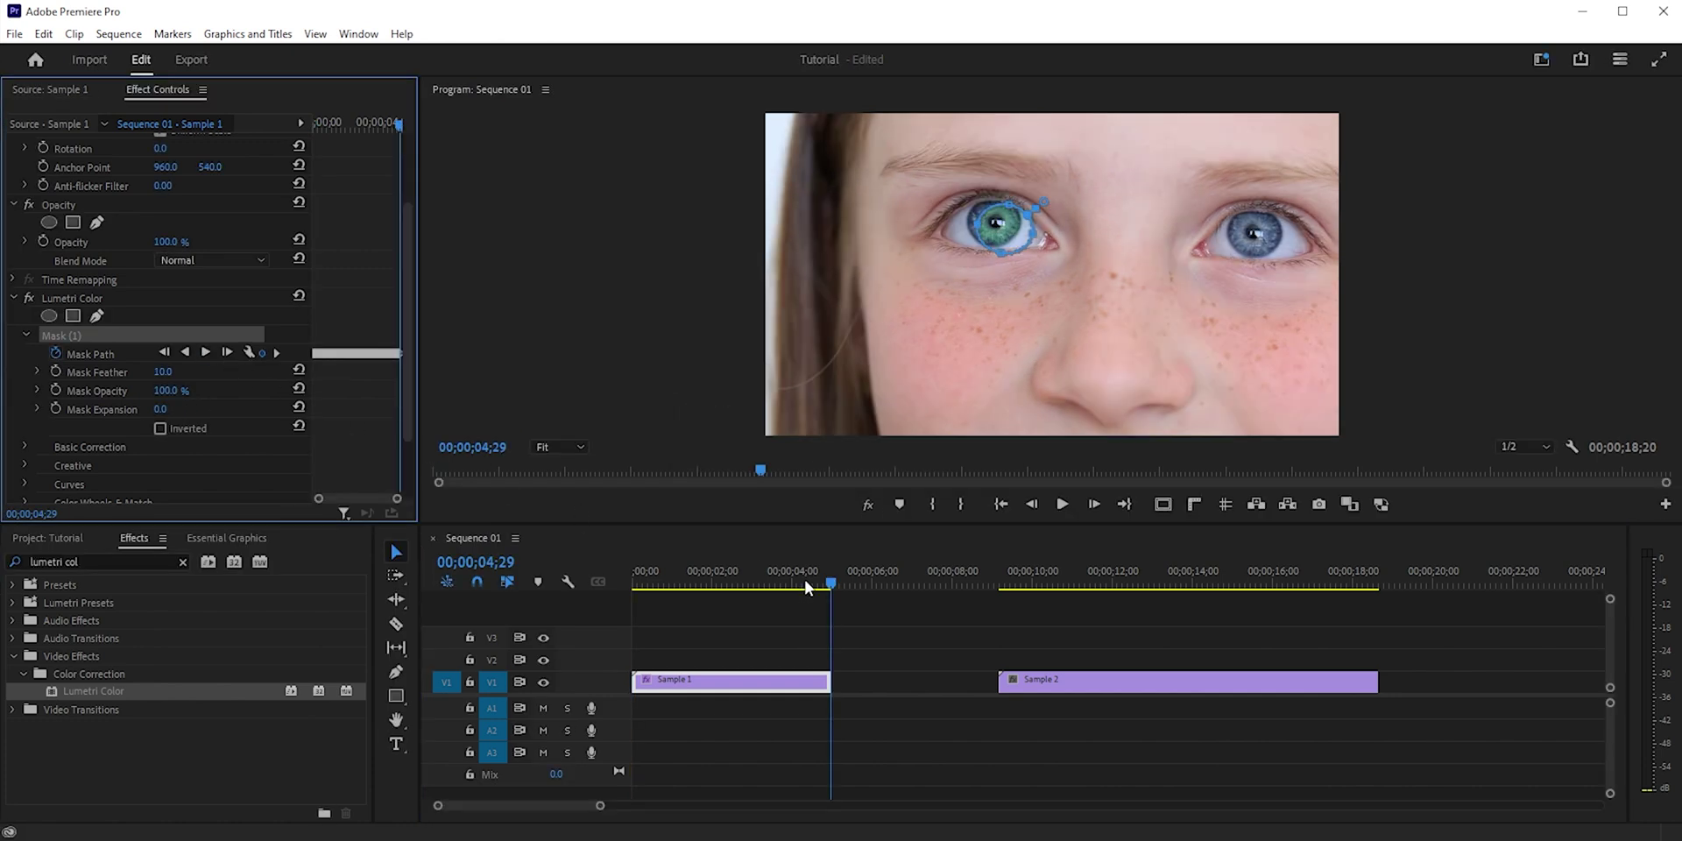
drag(827, 580, 668, 585)
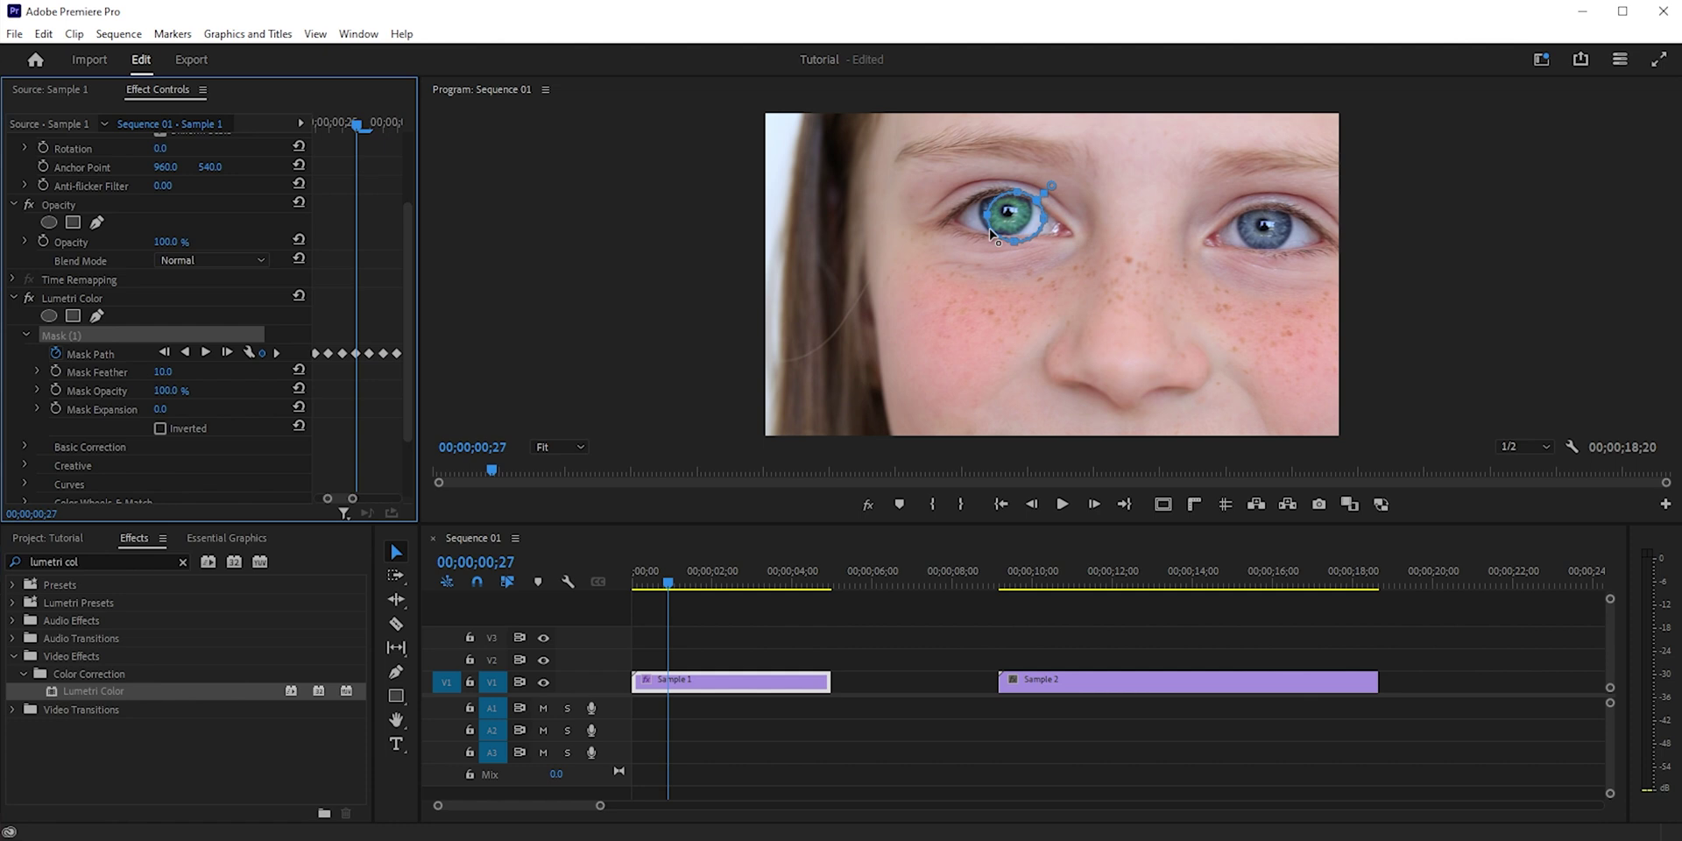
drag(1013, 219, 1002, 219)
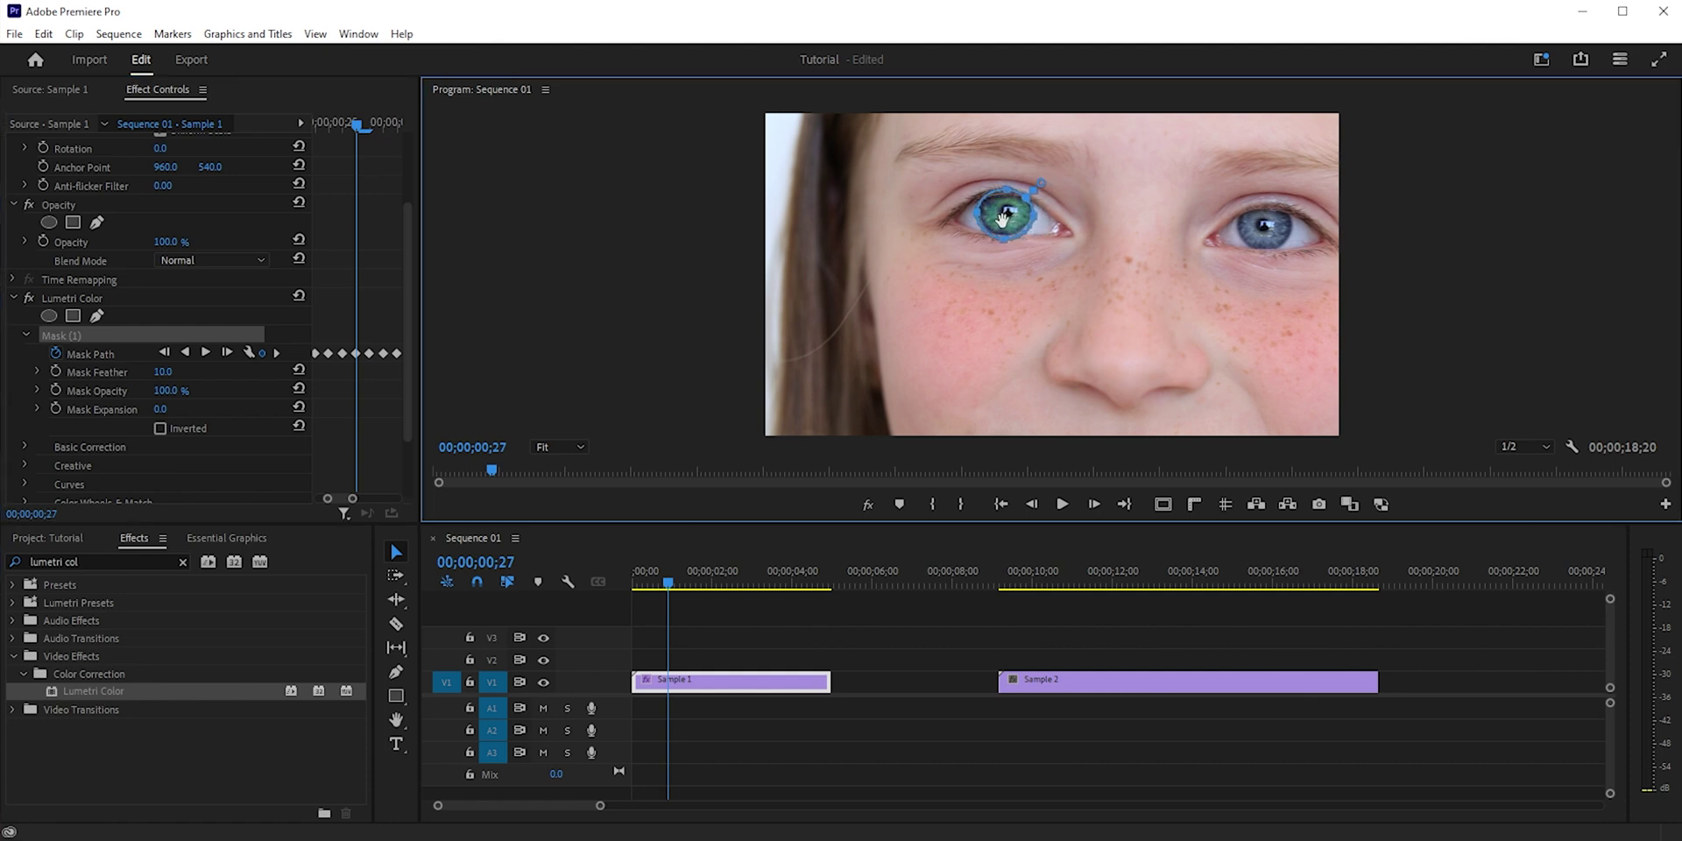
click(677, 578)
Add ellipse Mask (2) on the right eye, play back, then select Sample 2.
drag(410, 303, 410, 356)
click(50, 231)
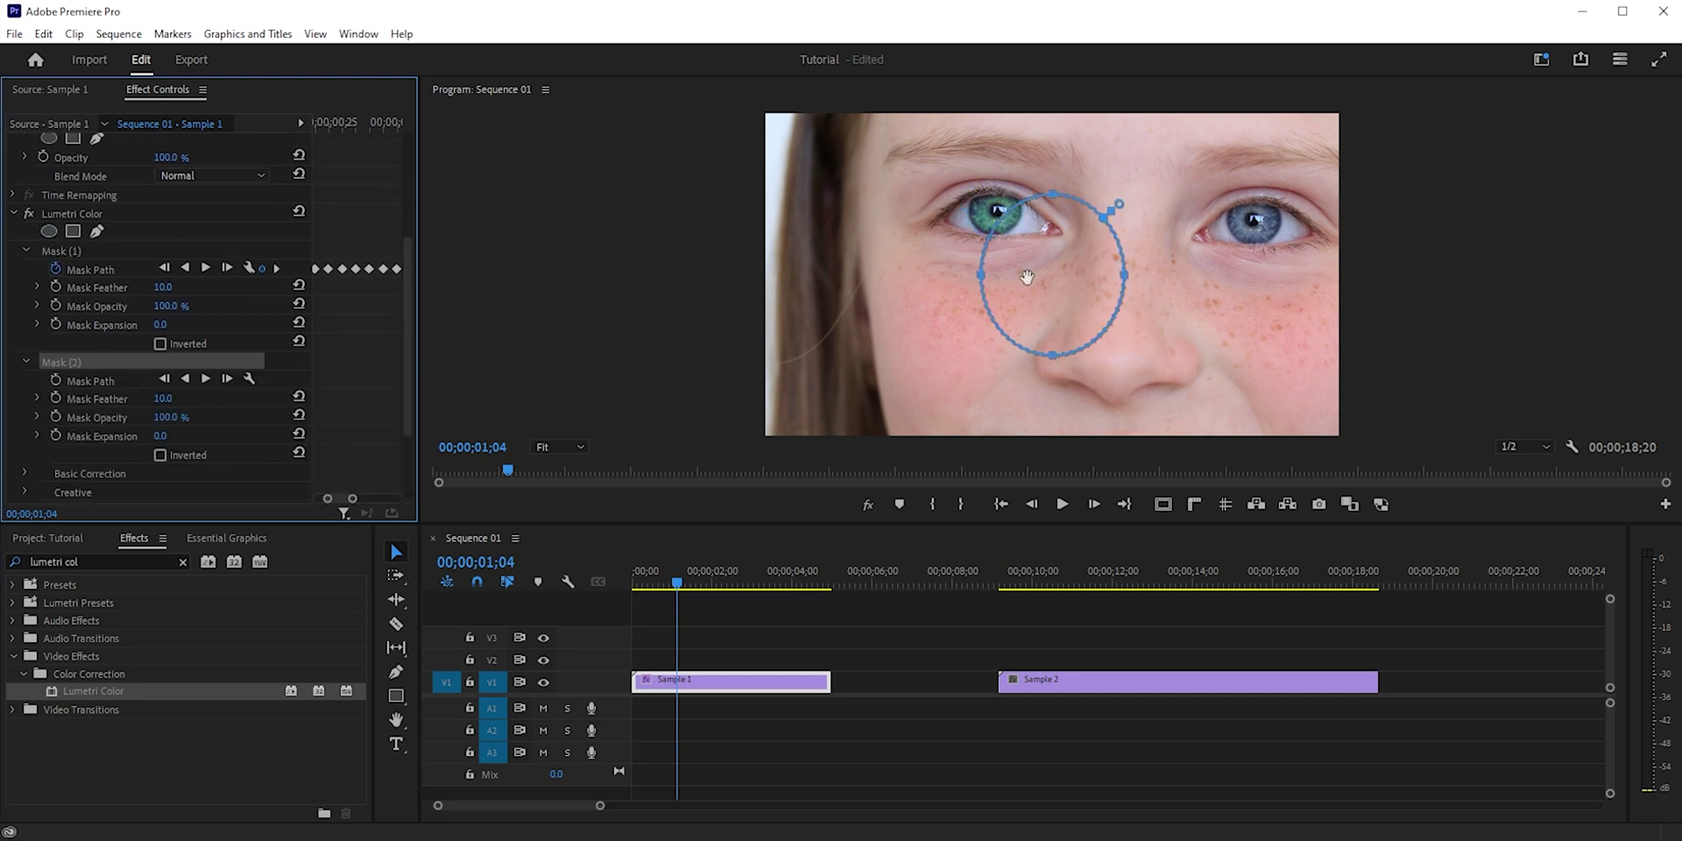
drag(1027, 277, 1220, 278)
click(818, 636)
key(Home)
key(space)
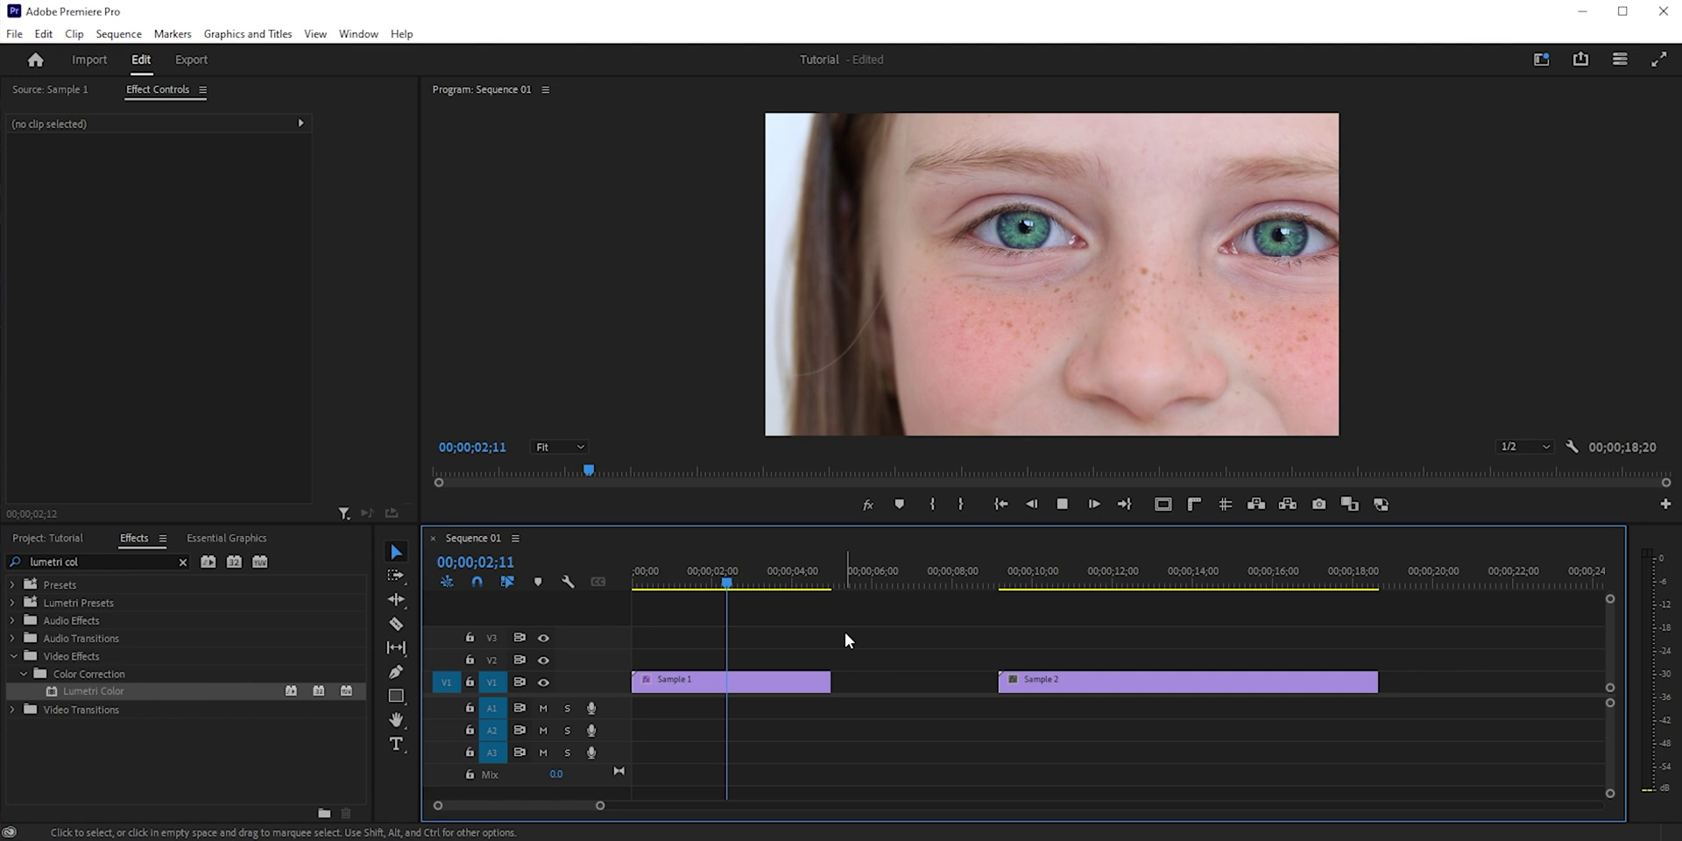
key(space)
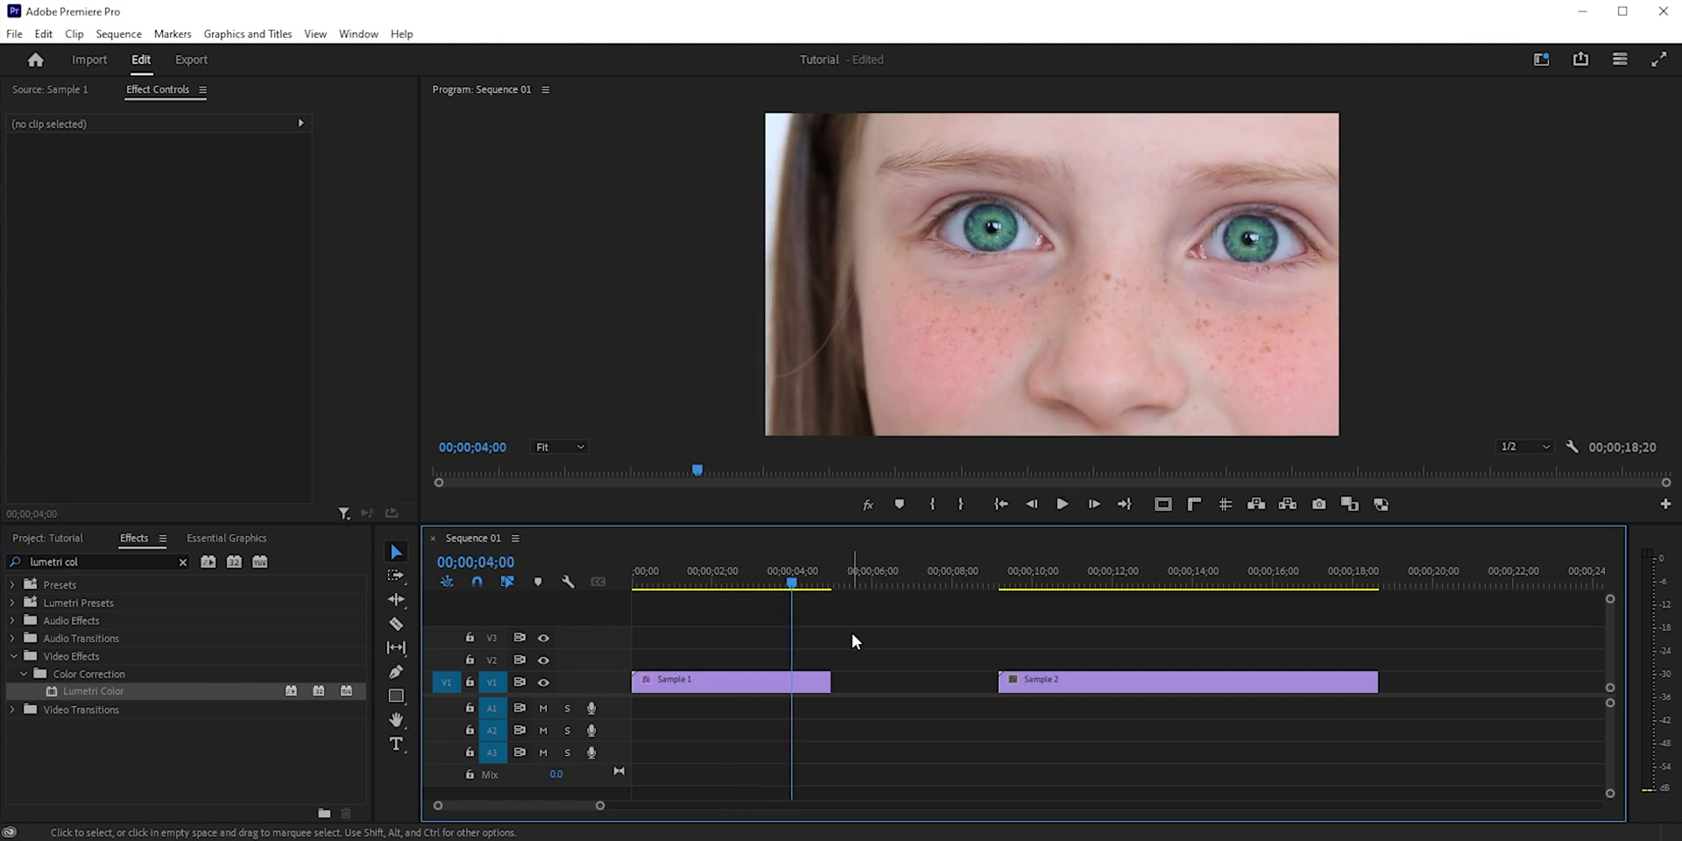
drag(877, 580, 1029, 611)
click(1062, 682)
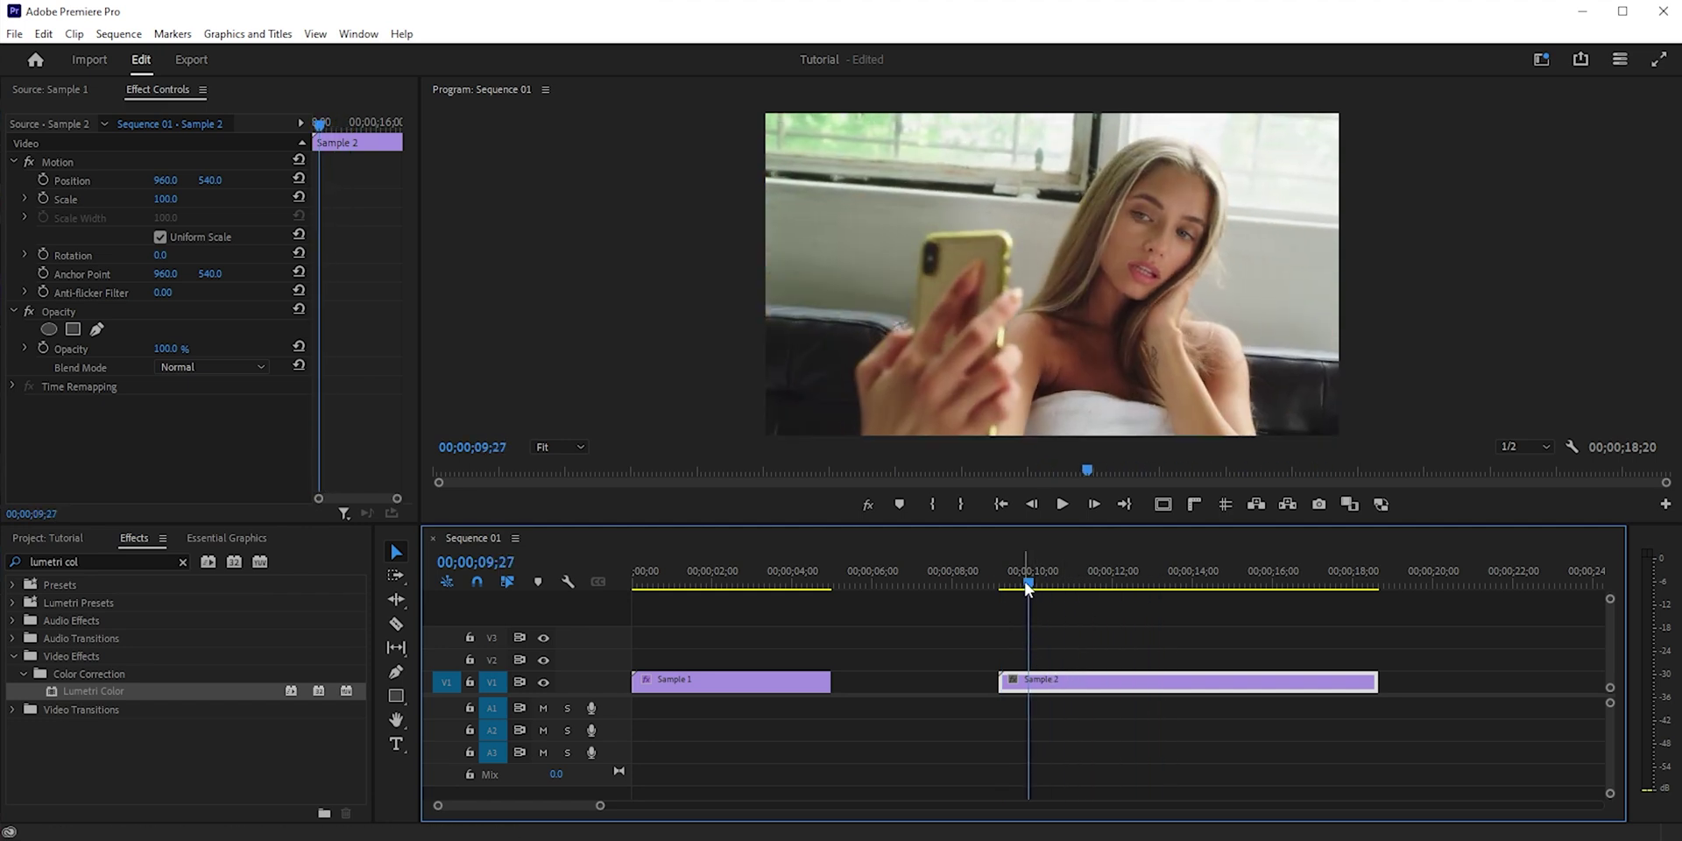
Go to Sample 2's start in the Color workspace with the Program monitor at 100%.
drag(1029, 588, 999, 583)
click(1553, 60)
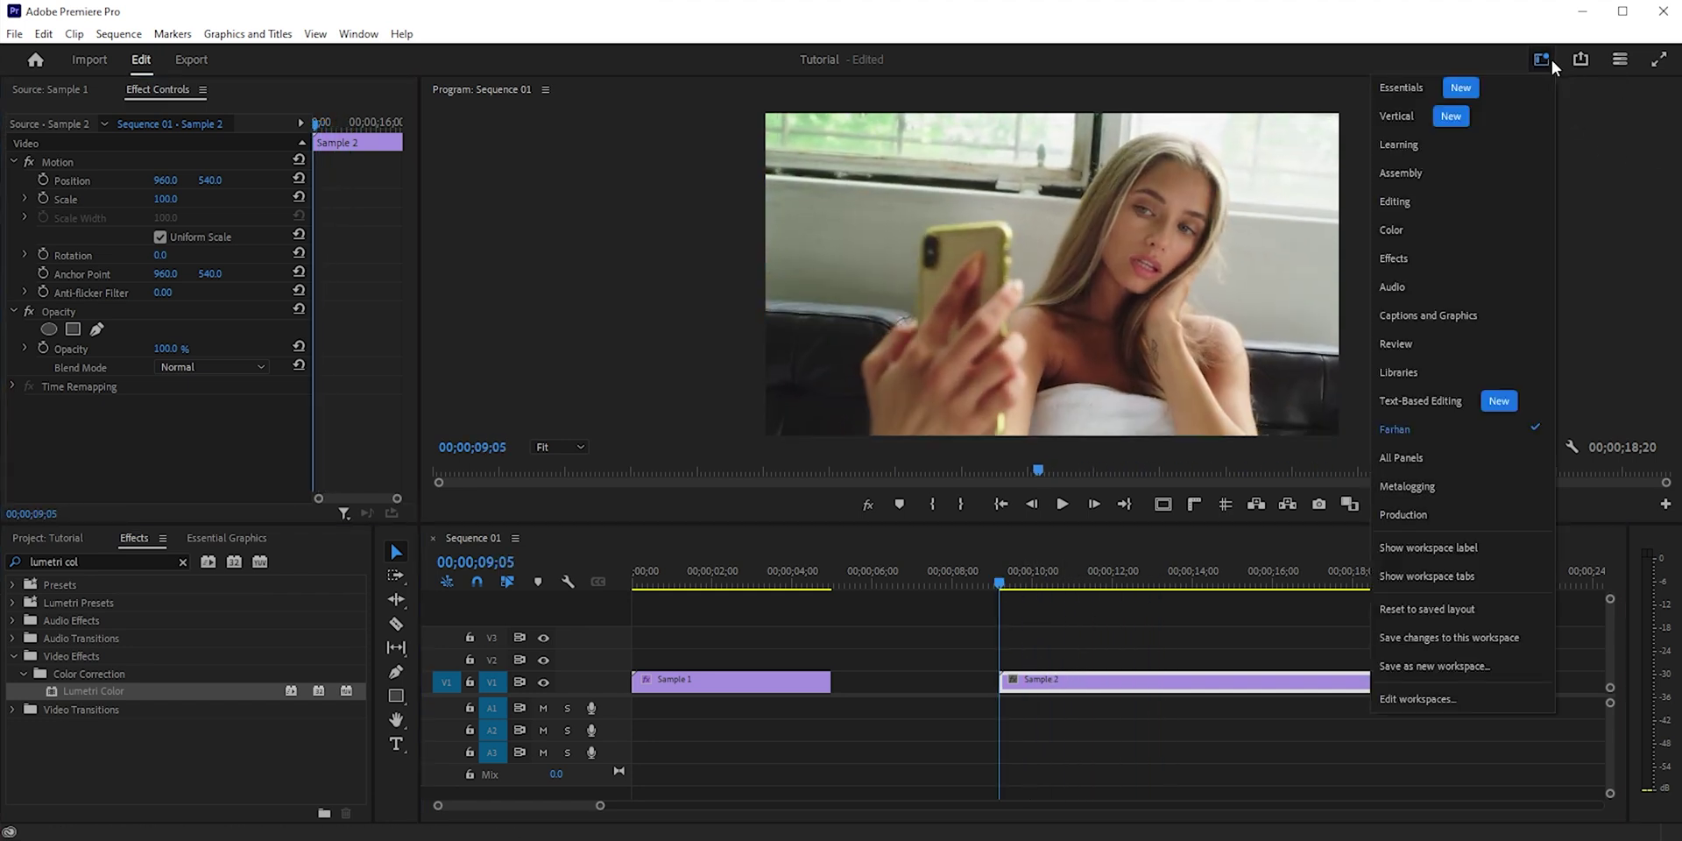
click(1411, 229)
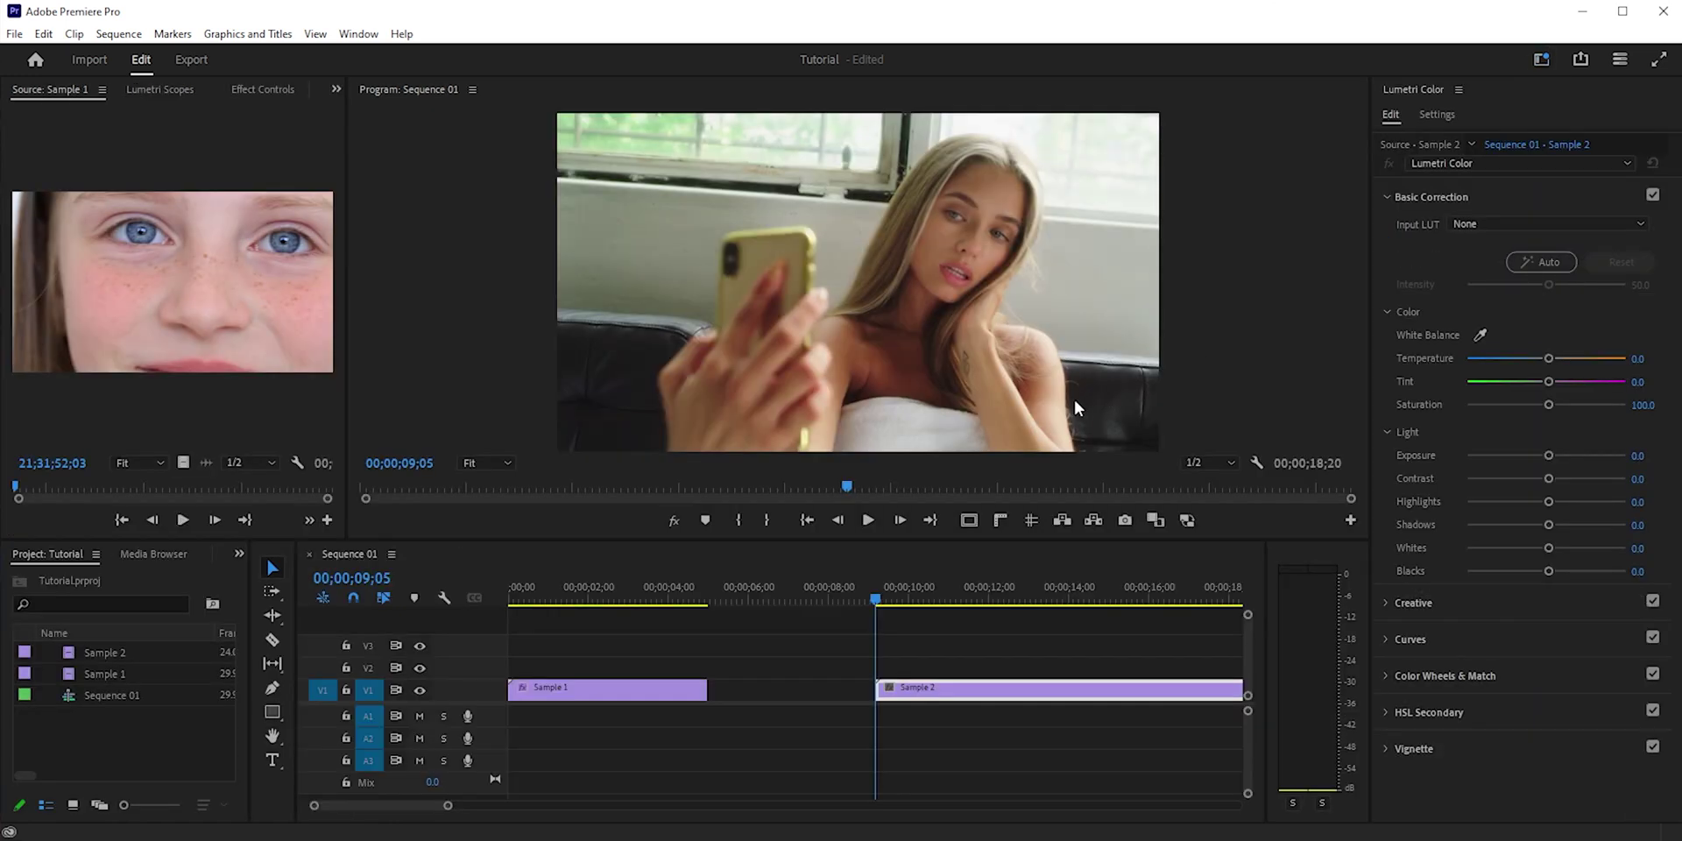
click(485, 462)
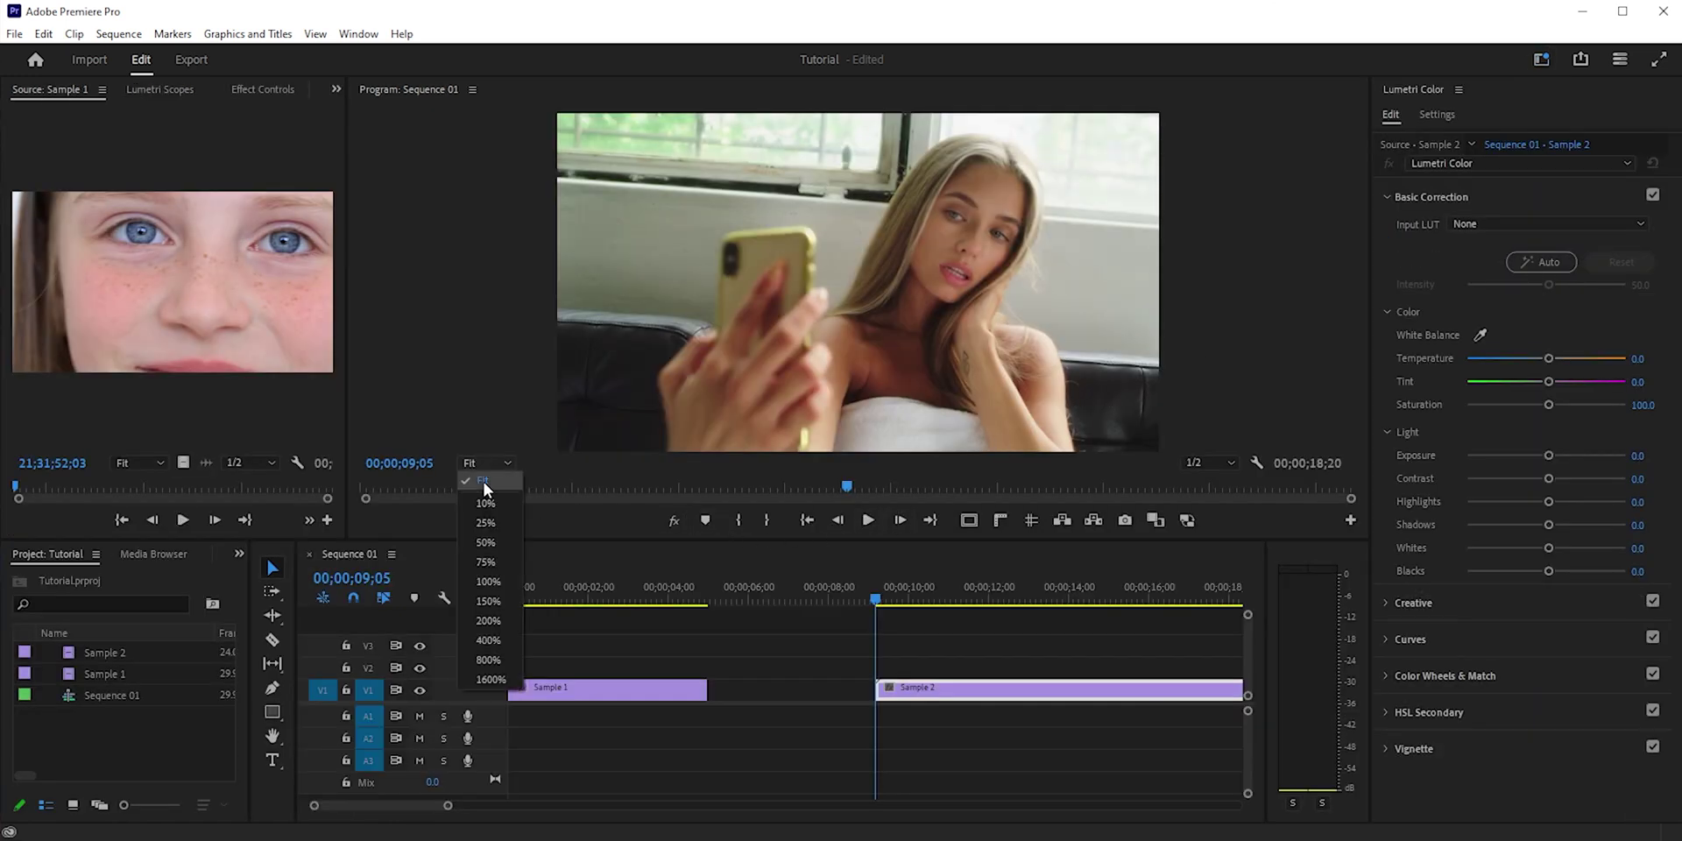
click(488, 582)
Key the woman's eye colour in HSL Secondary with Color/Gray on and refined hue/saturation.
click(1386, 197)
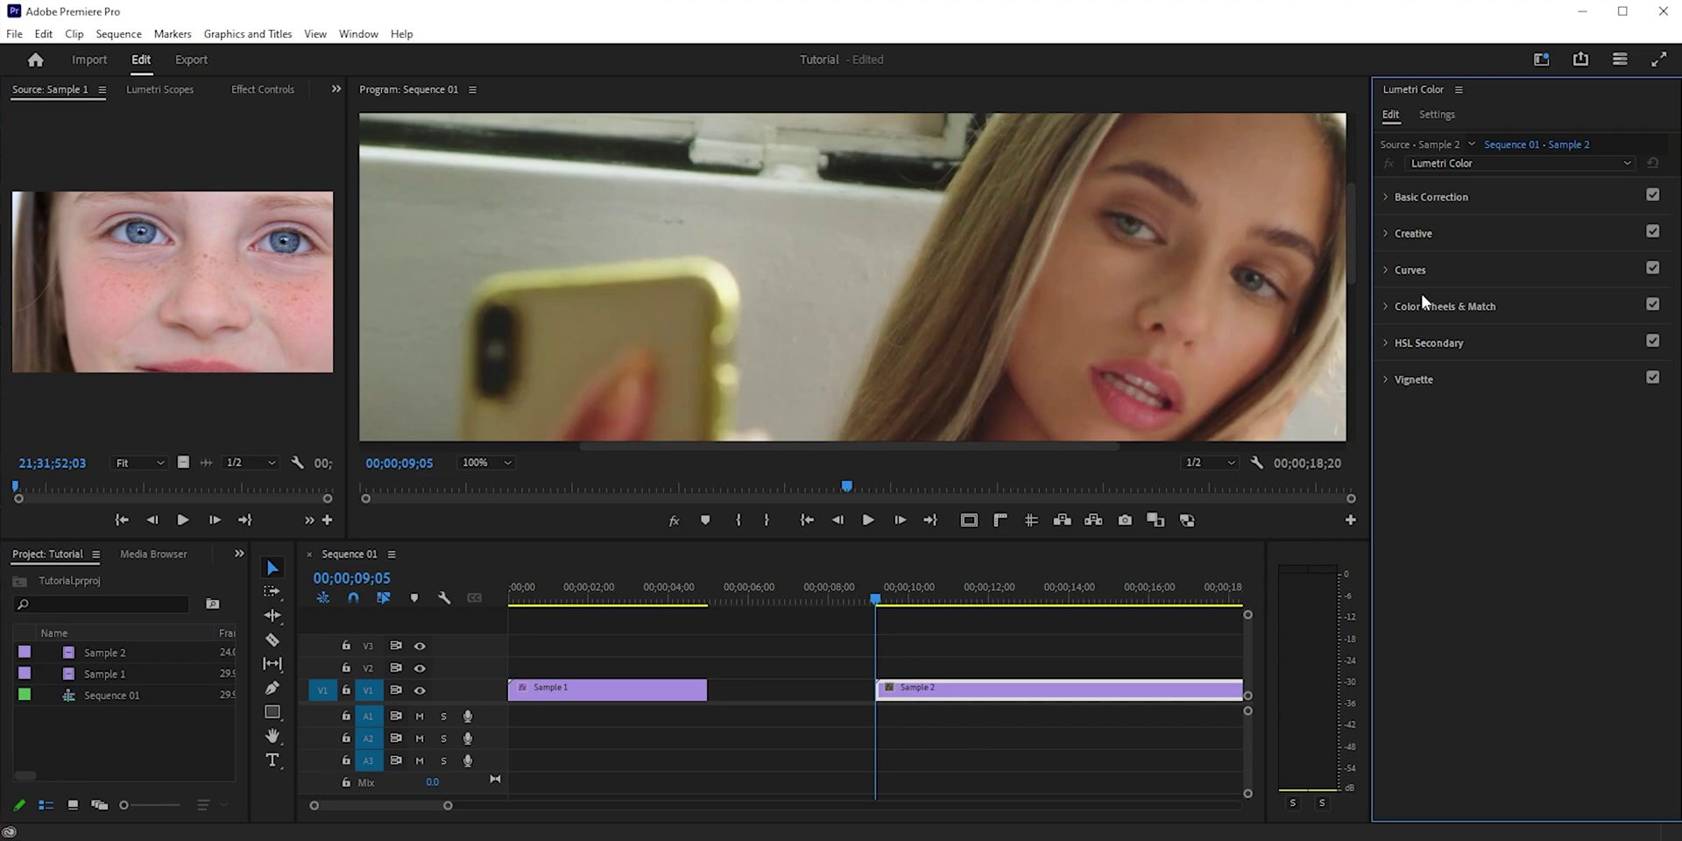
click(1384, 342)
click(1477, 398)
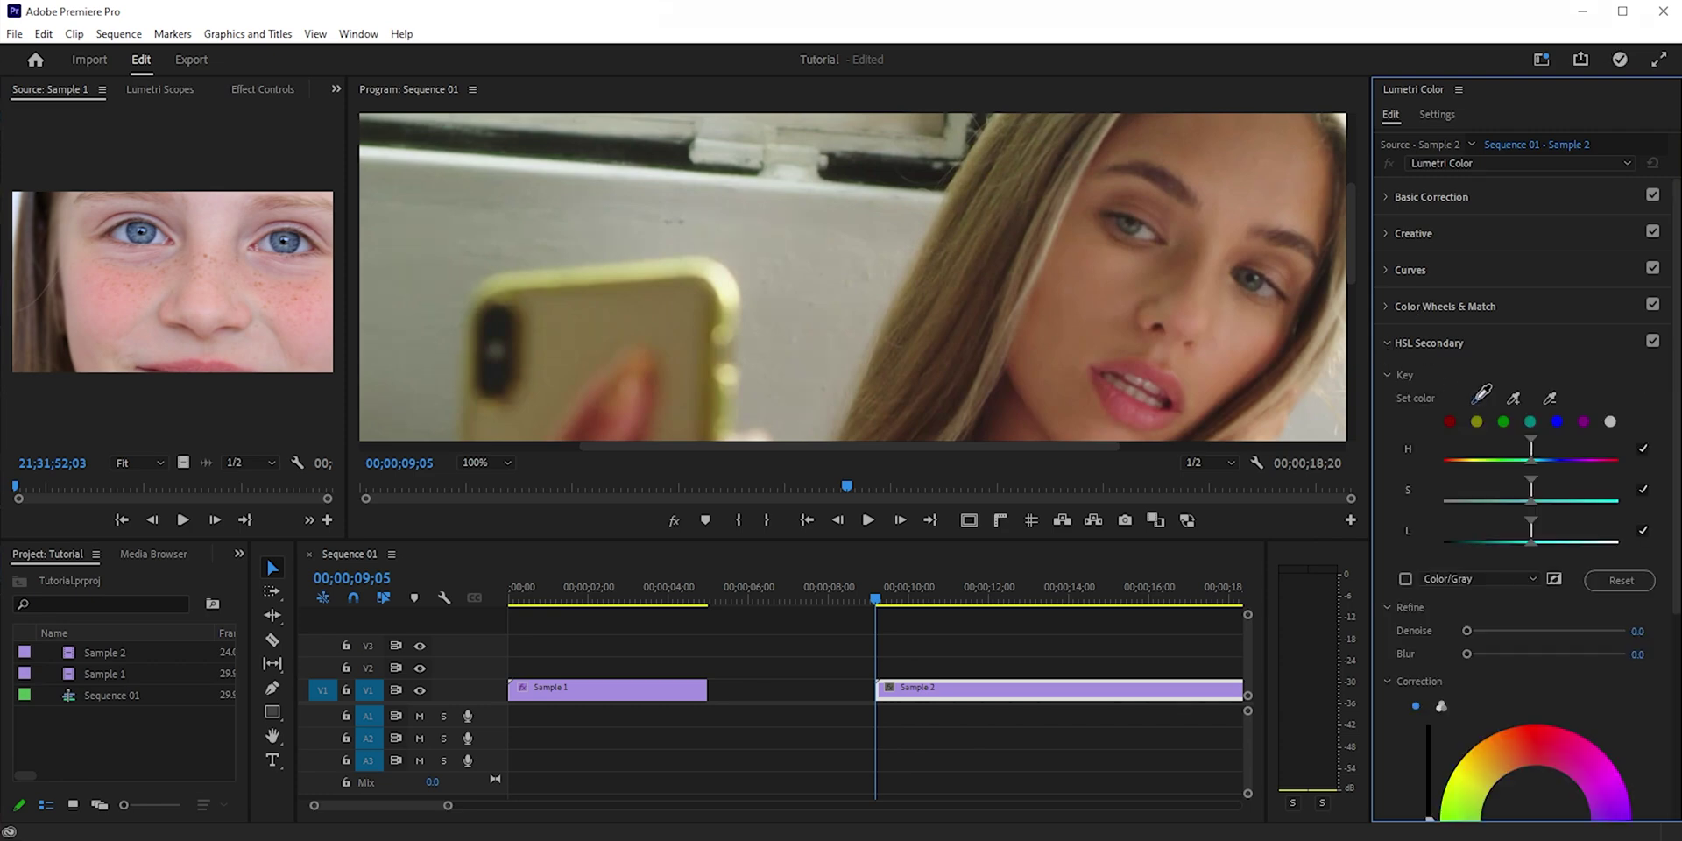
click(1136, 227)
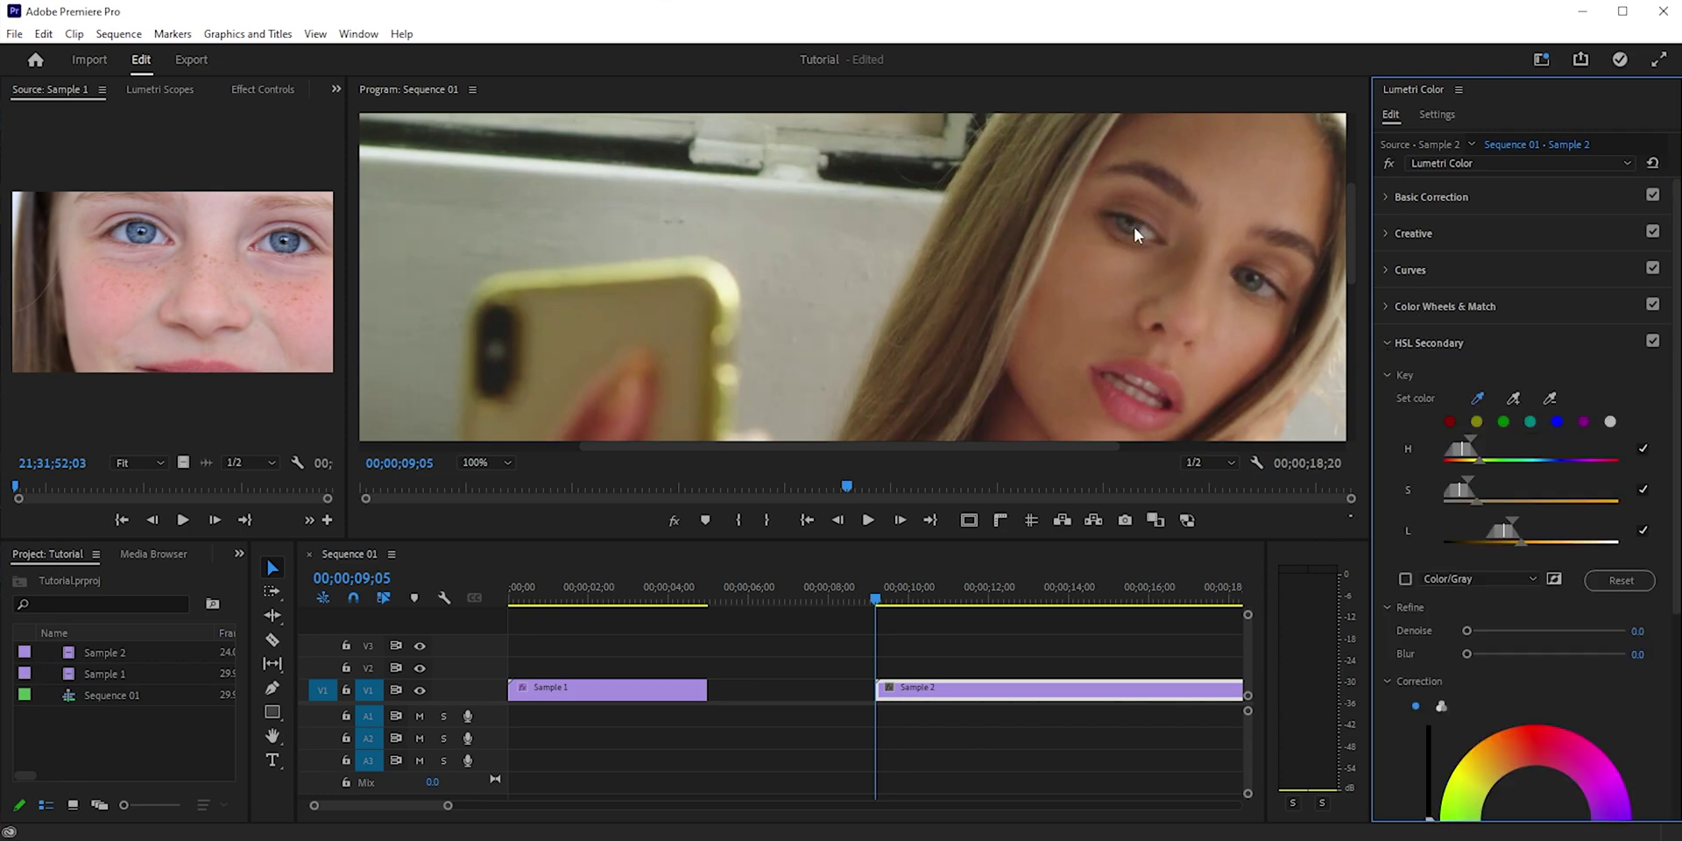
click(1406, 578)
drag(1495, 455, 1461, 496)
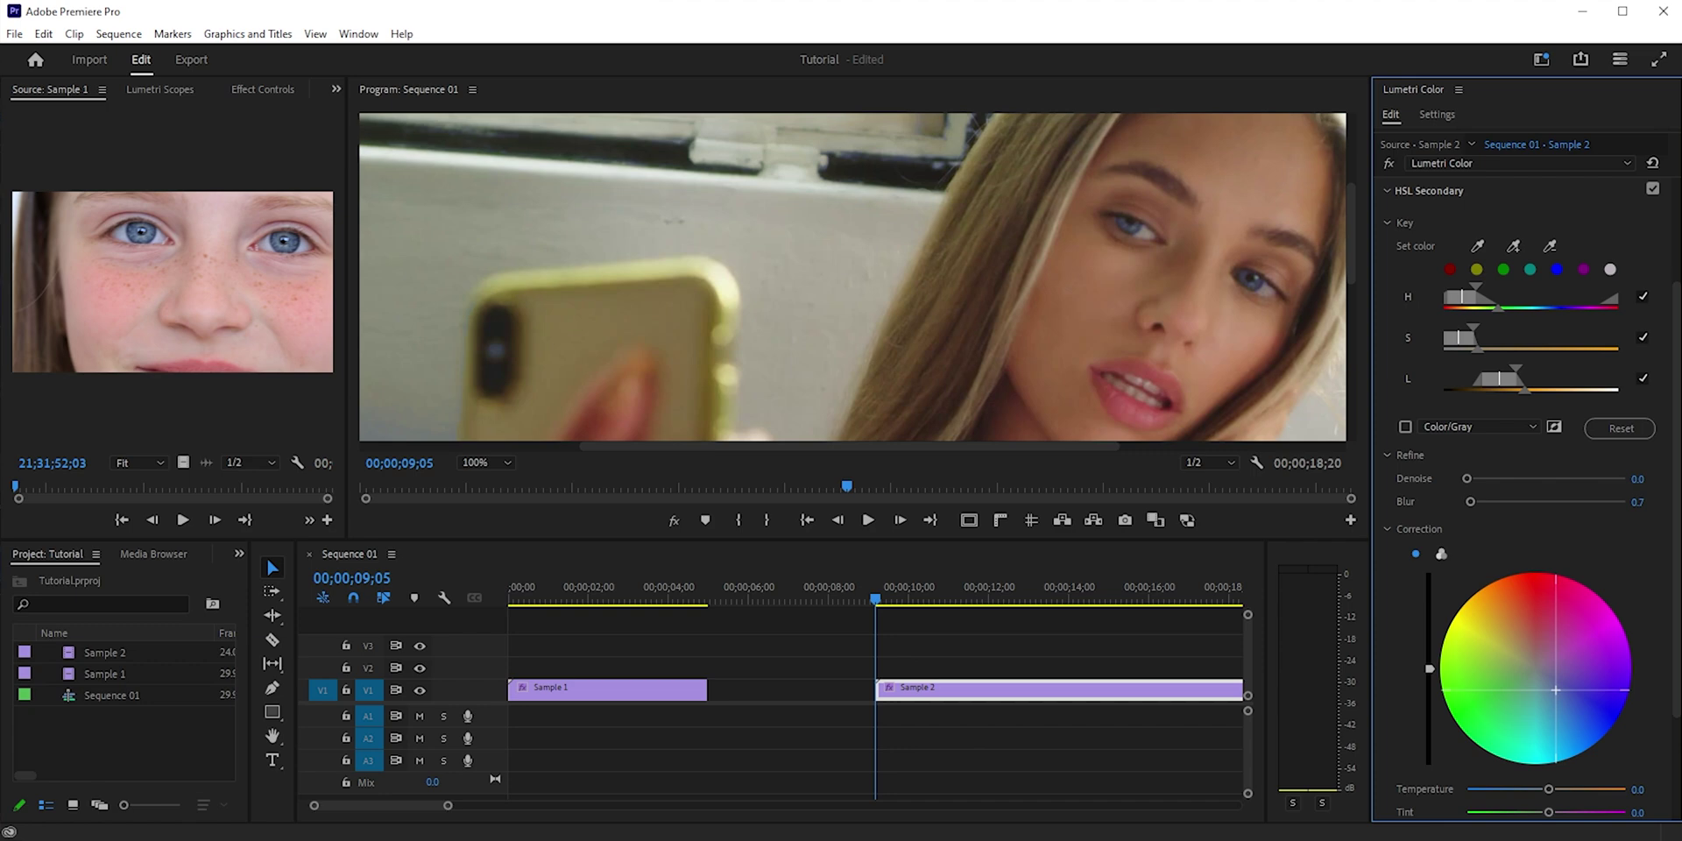
drag(882, 606, 950, 601)
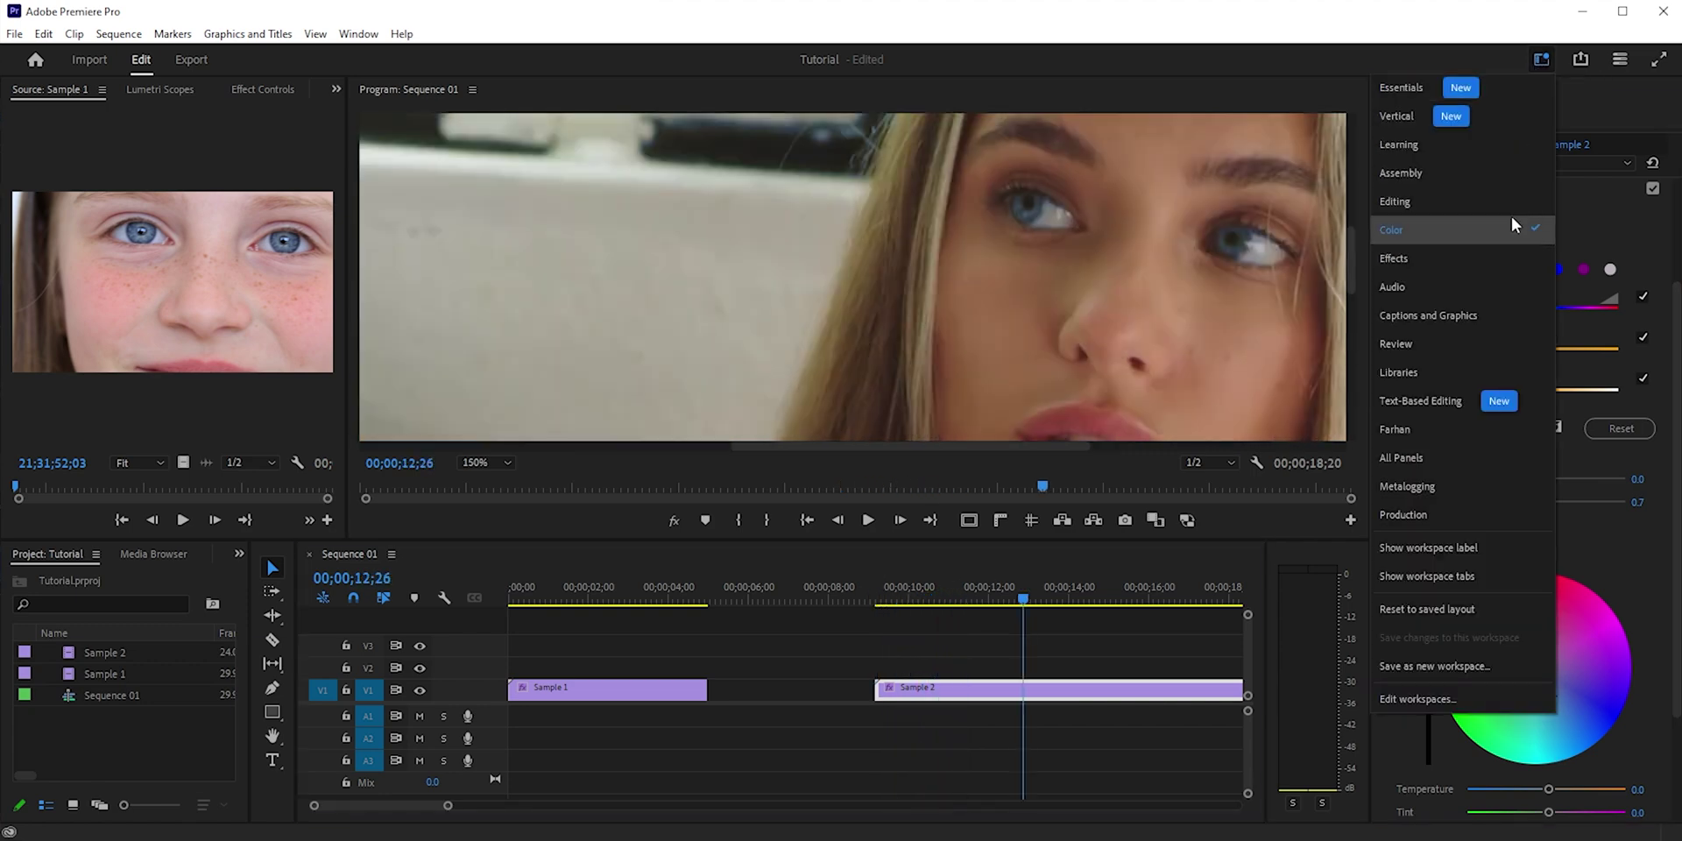
Fit the ellipse mask onto the woman's eye, track it forward, then return to the start.
click(1395, 428)
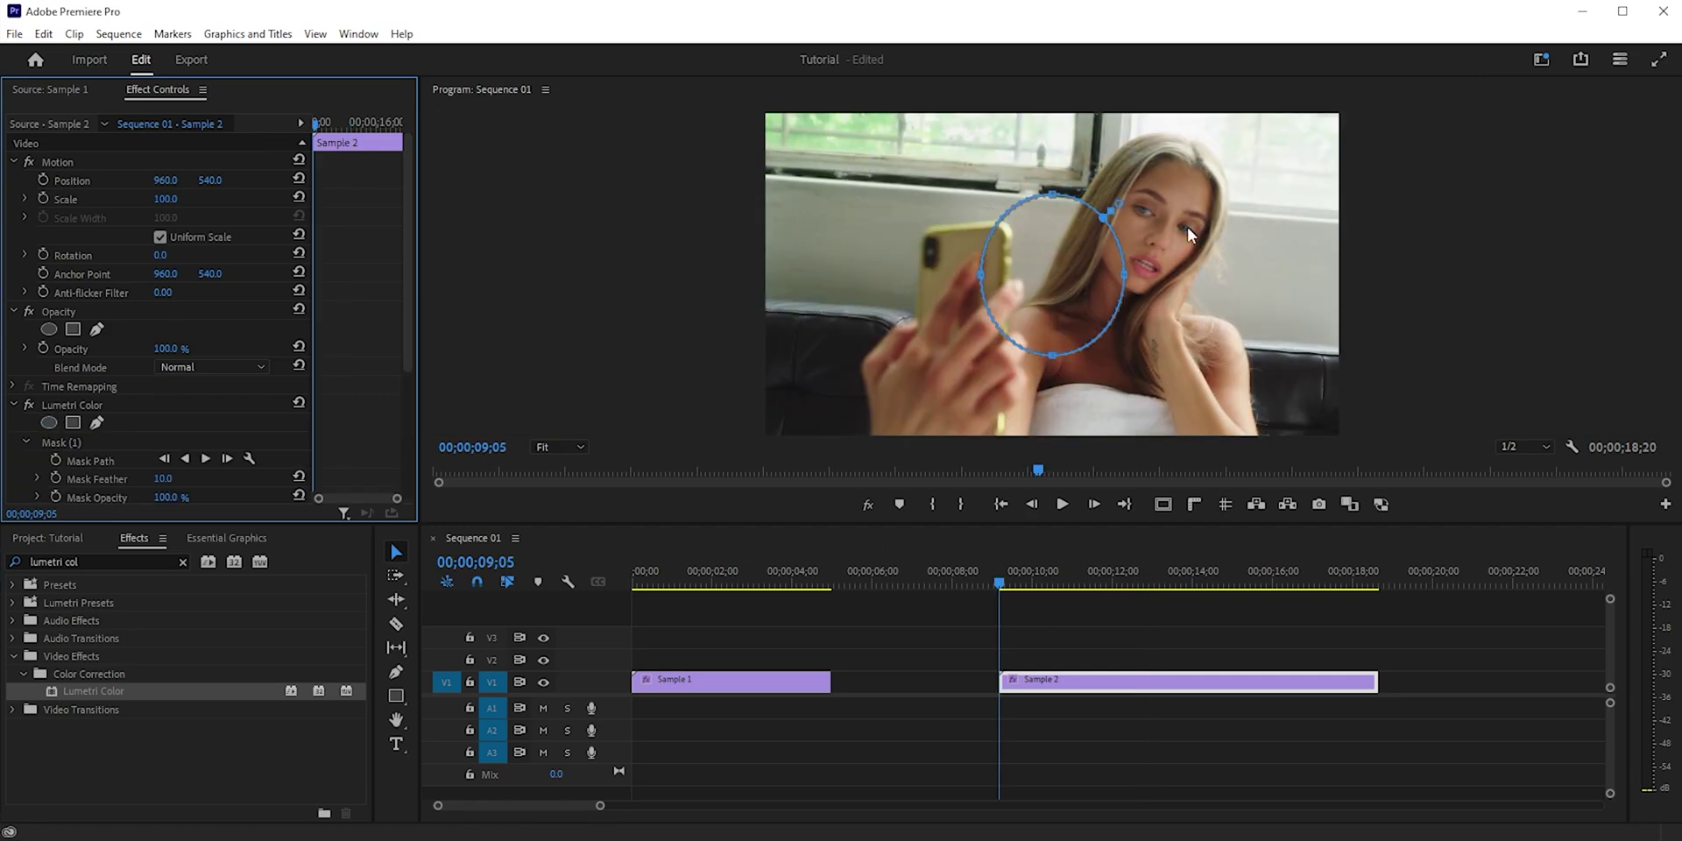
click(1145, 289)
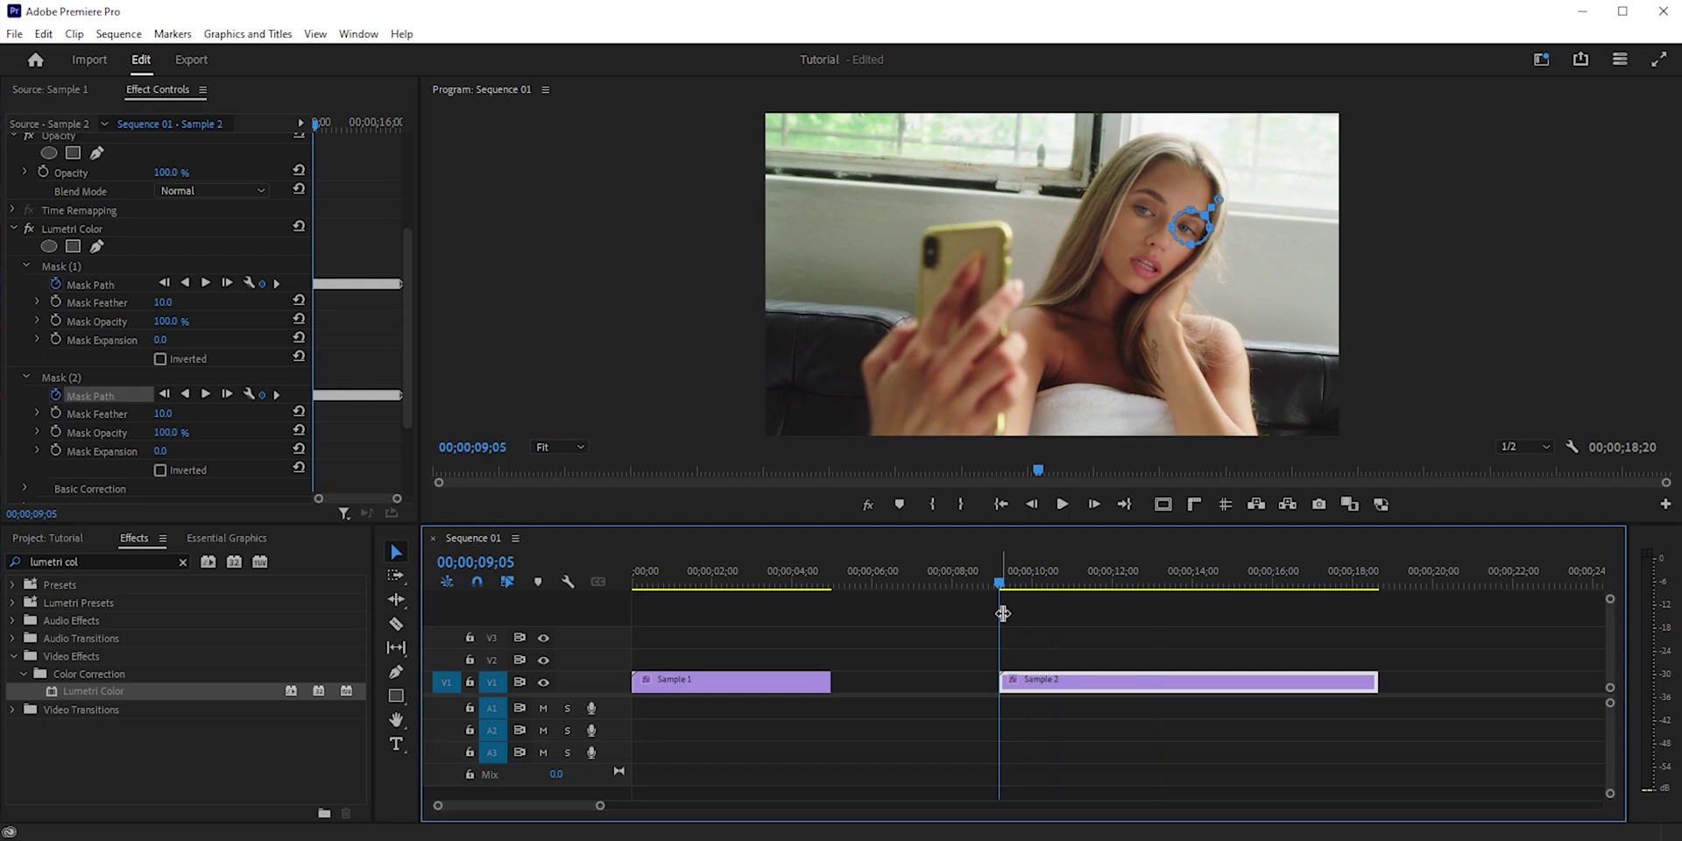
key(space)
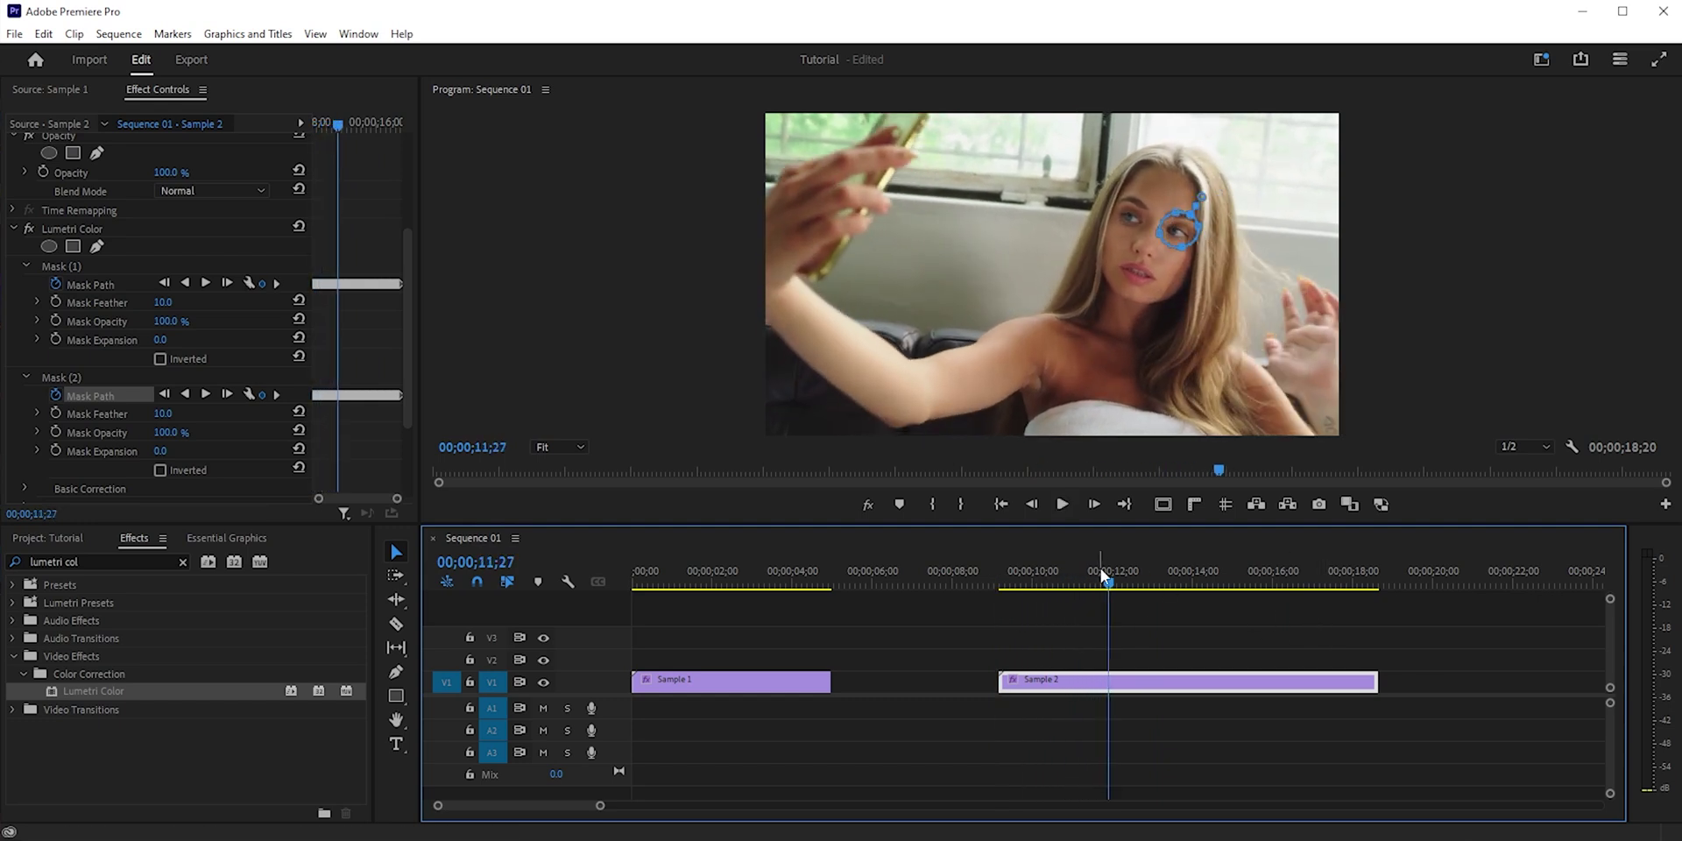
drag(1100, 569, 654, 602)
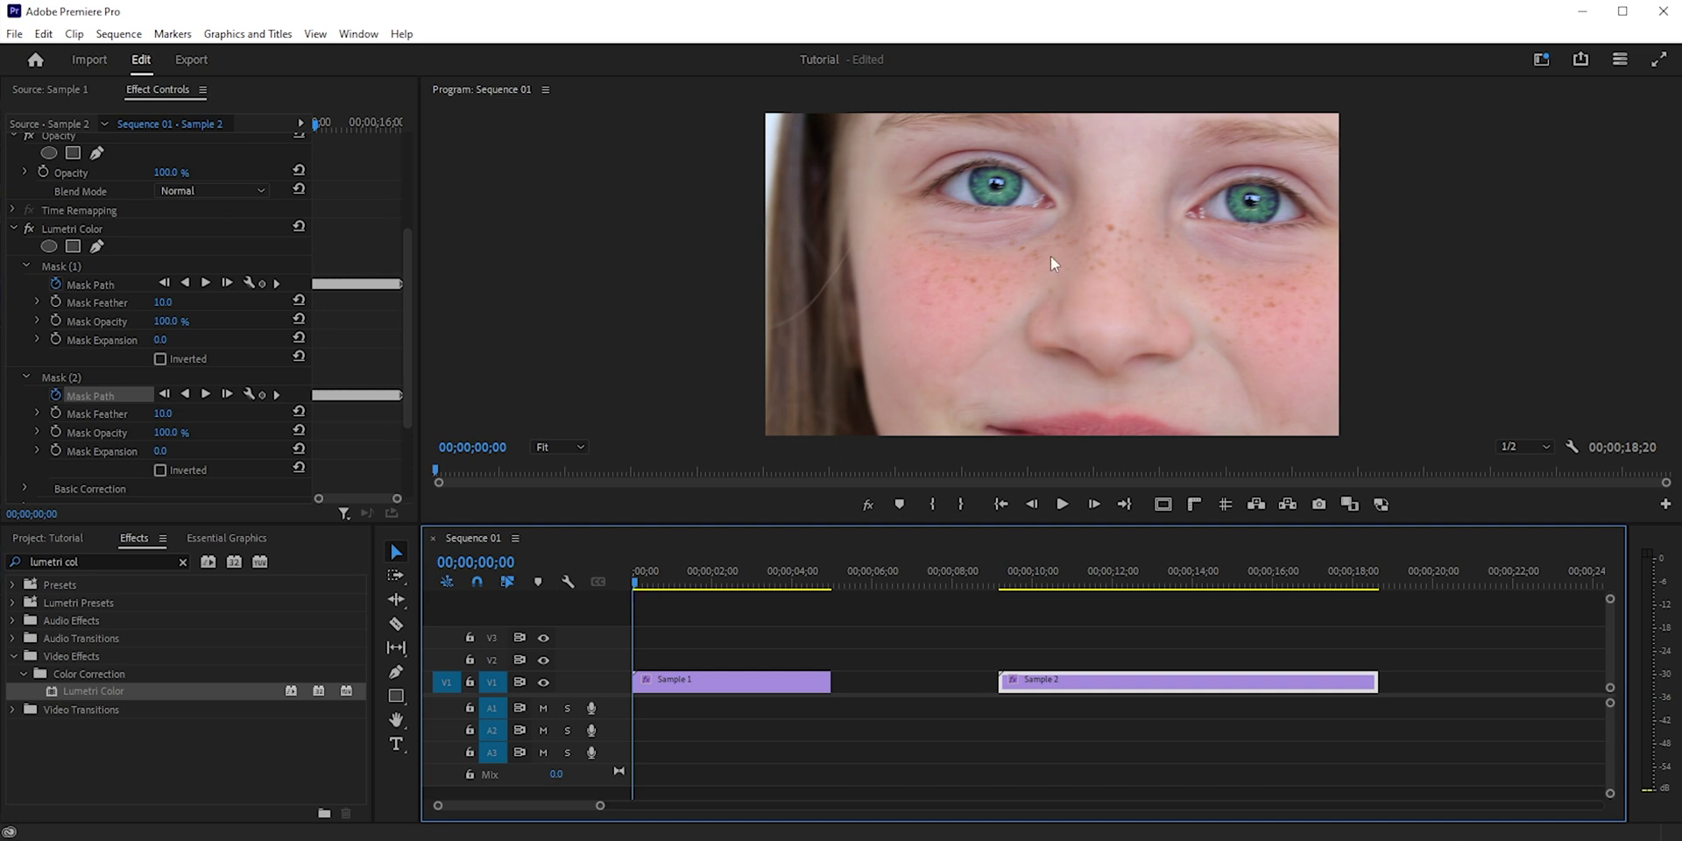
key(space)
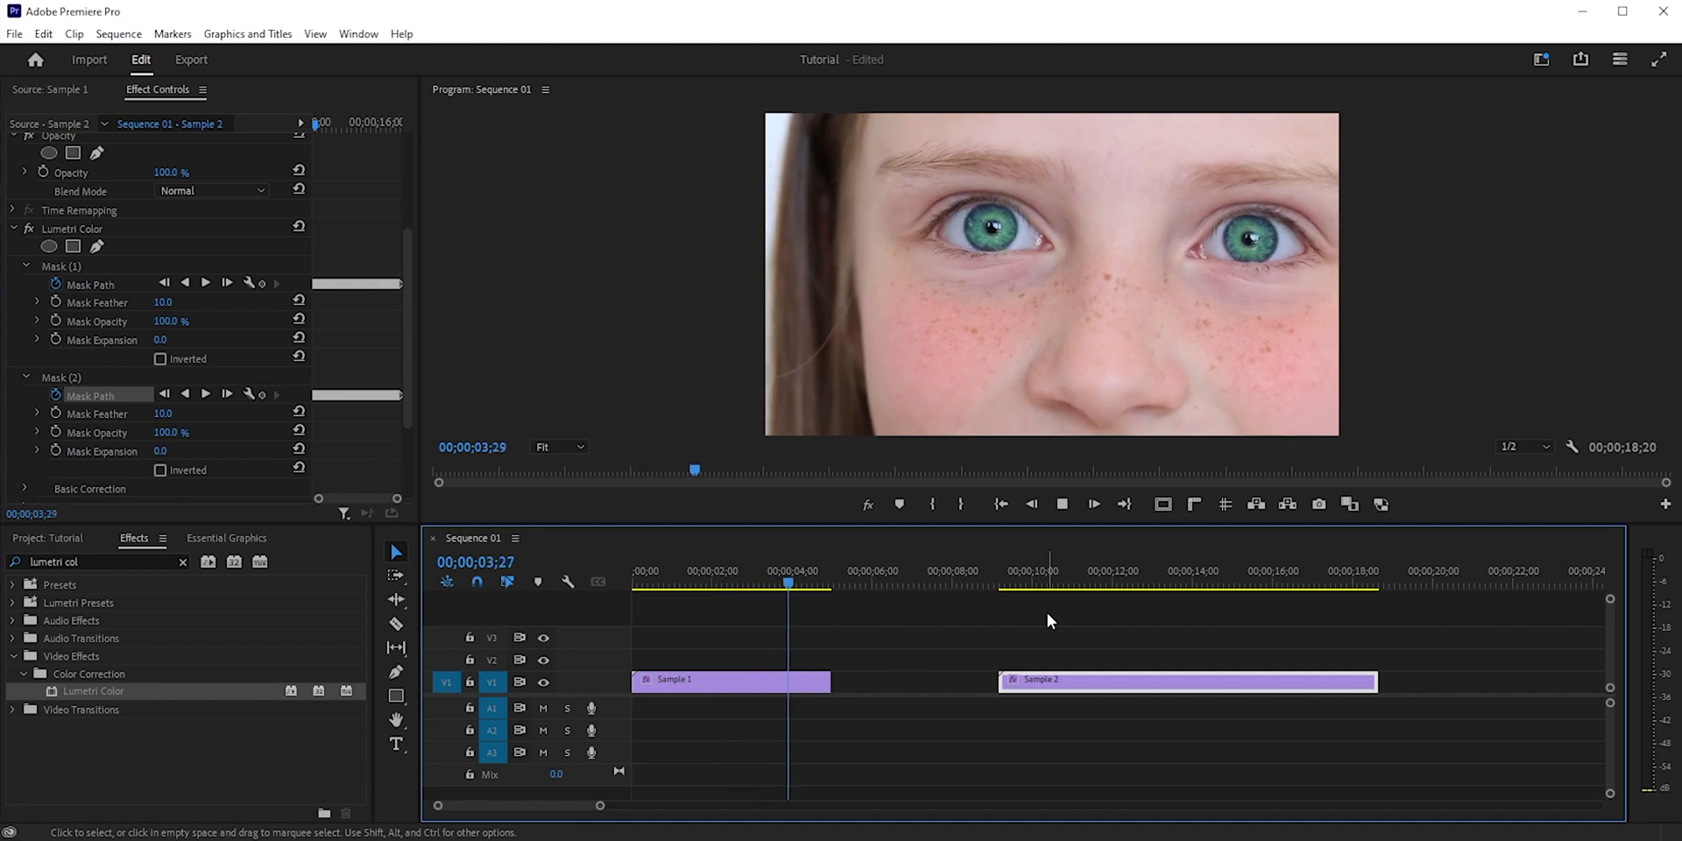
key(space)
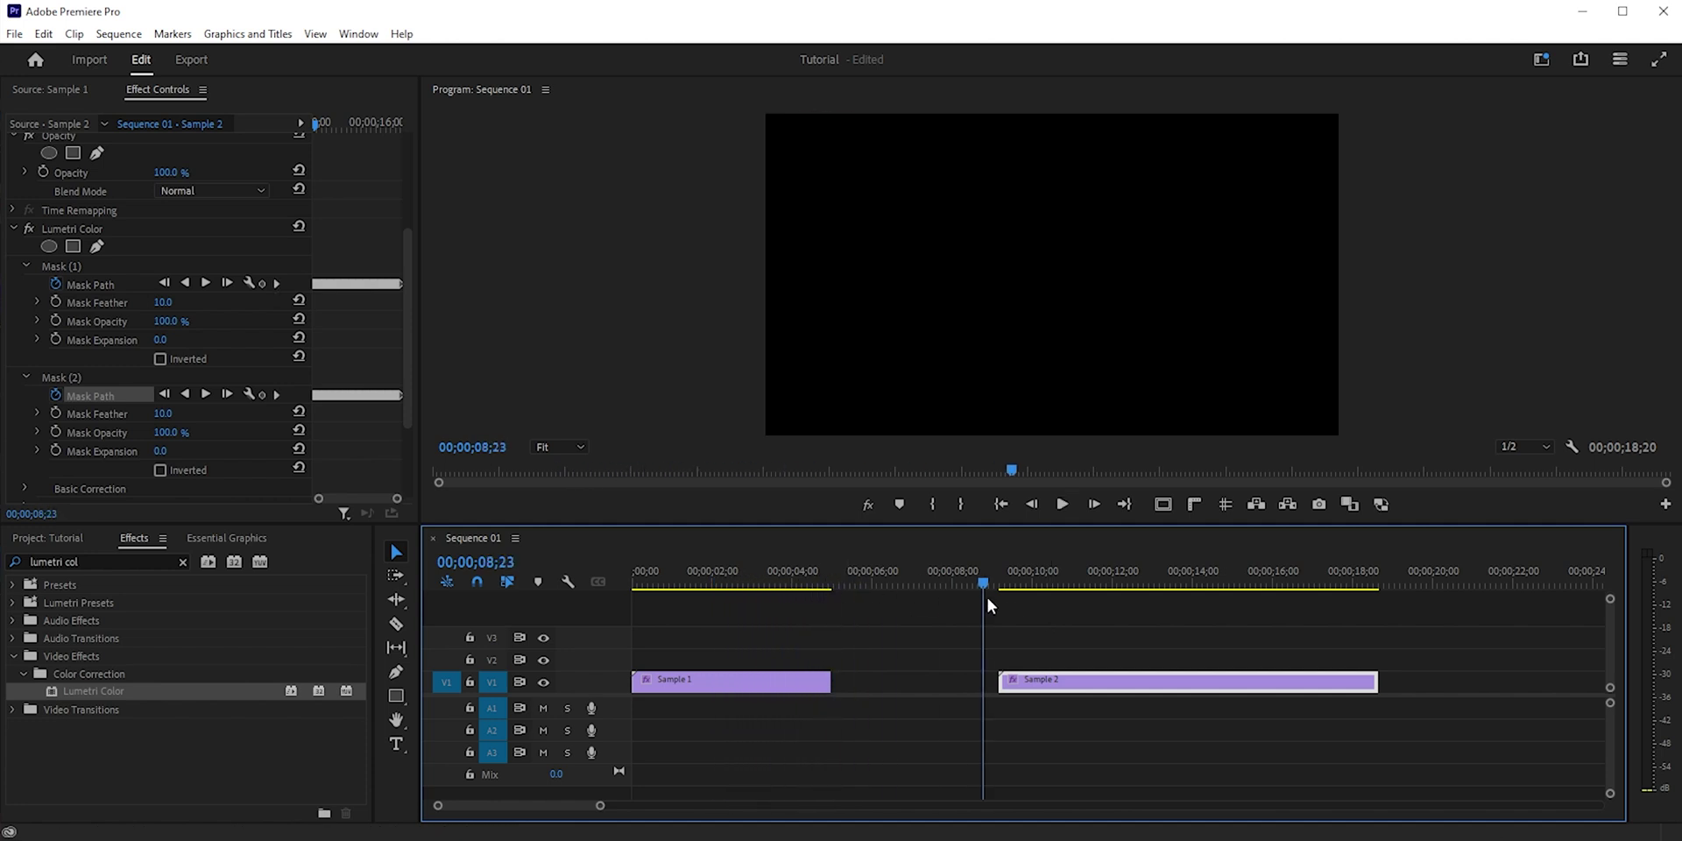
drag(987, 599, 1006, 598)
key(space)
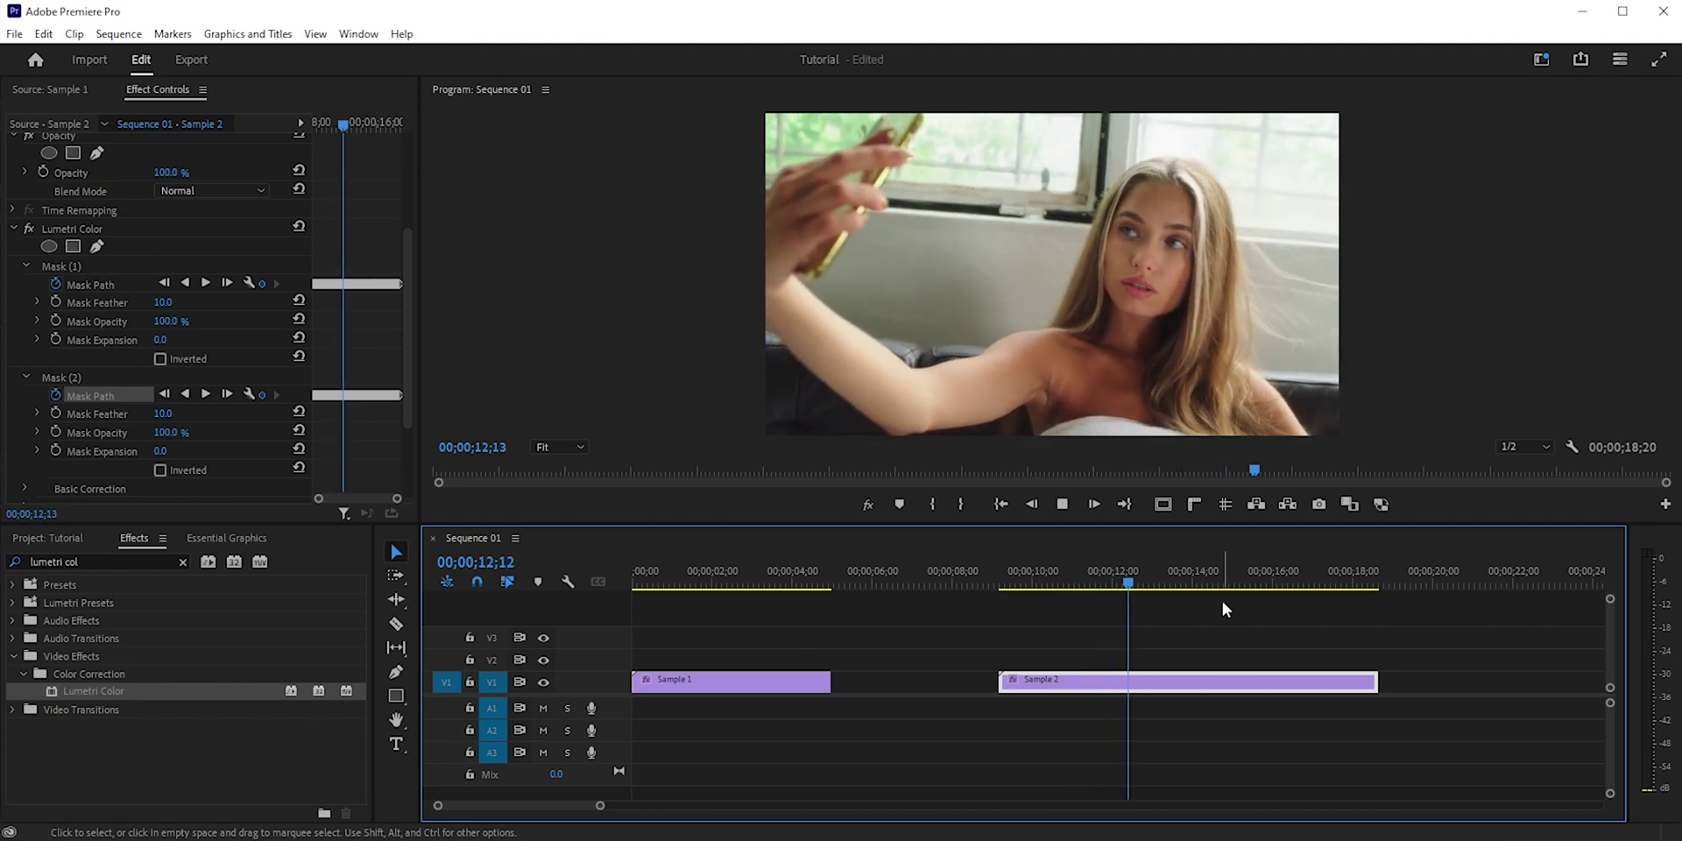
key(space)
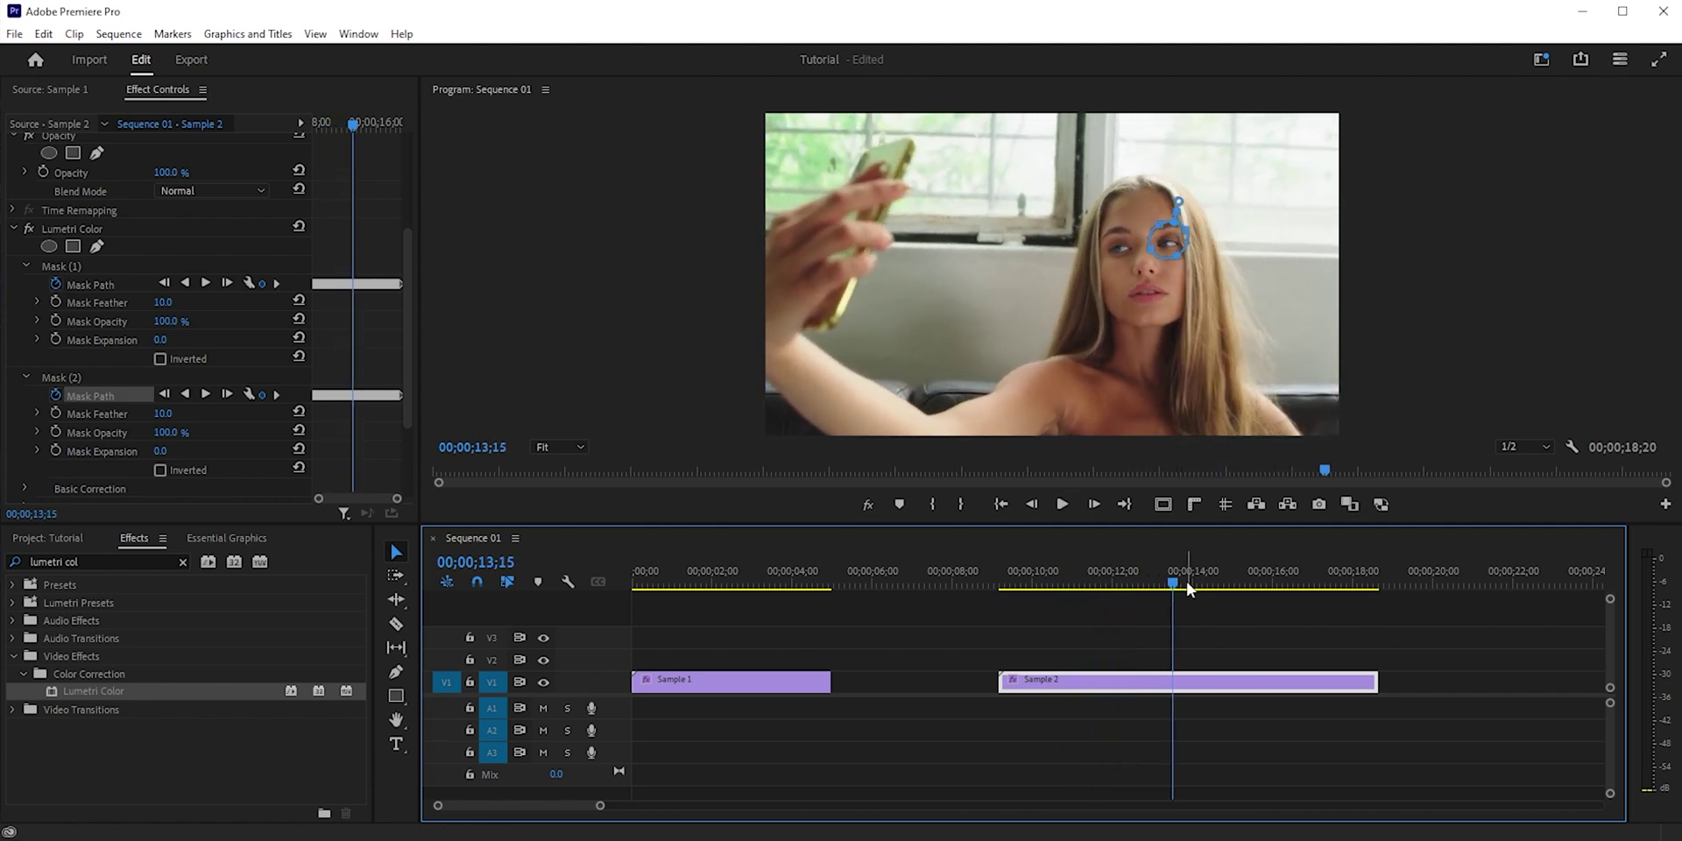
drag(1174, 585, 635, 640)
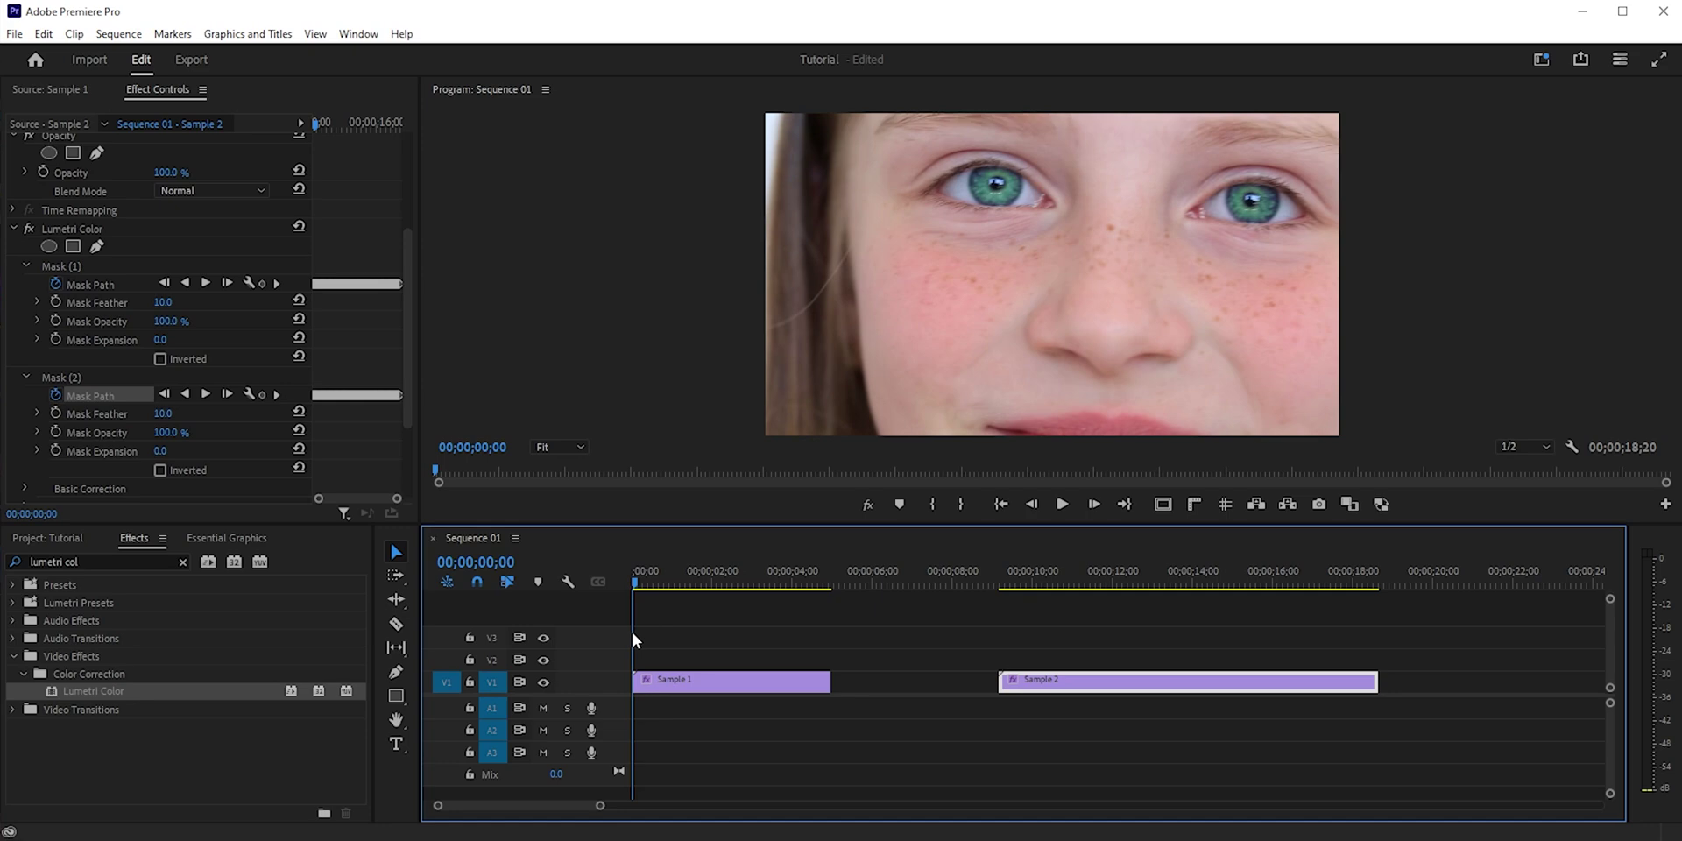